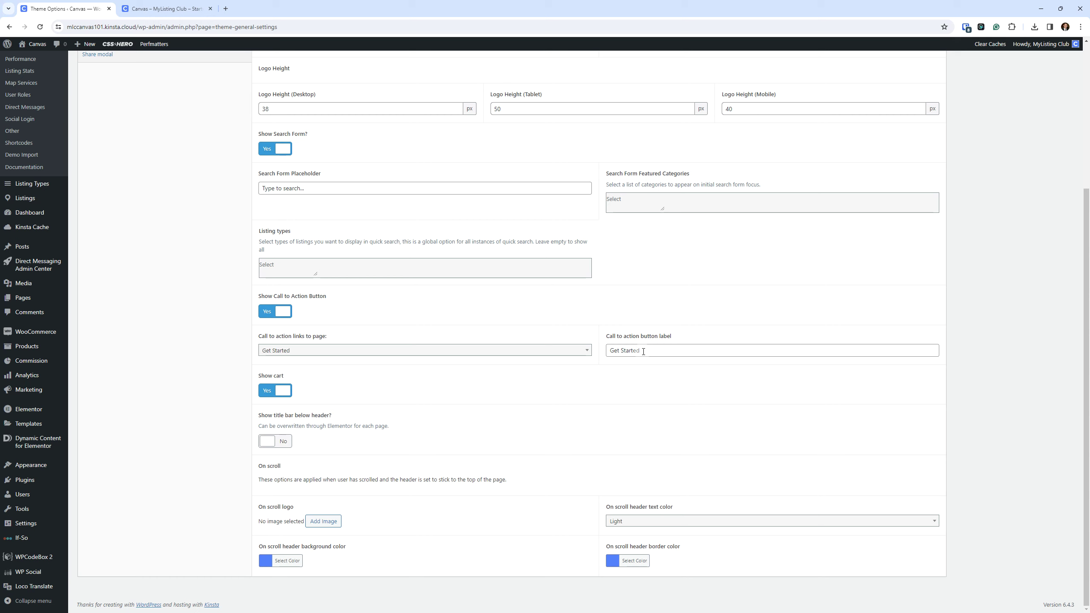
- Review the header's call to action button label and its linked page in the theme options
{"action": "mouse_move", "coordinate": [644, 352]}
{"action": "left_mouse_down"}
{"action": "mouse_move", "coordinate": [603, 351]}
{"action": "mouse_move", "coordinate": [658, 352]}
{"action": "left_mouse_up"}
{"action": "left_click", "coordinate": [665, 353]}
{"action": "double_click", "coordinate": [666, 353]}
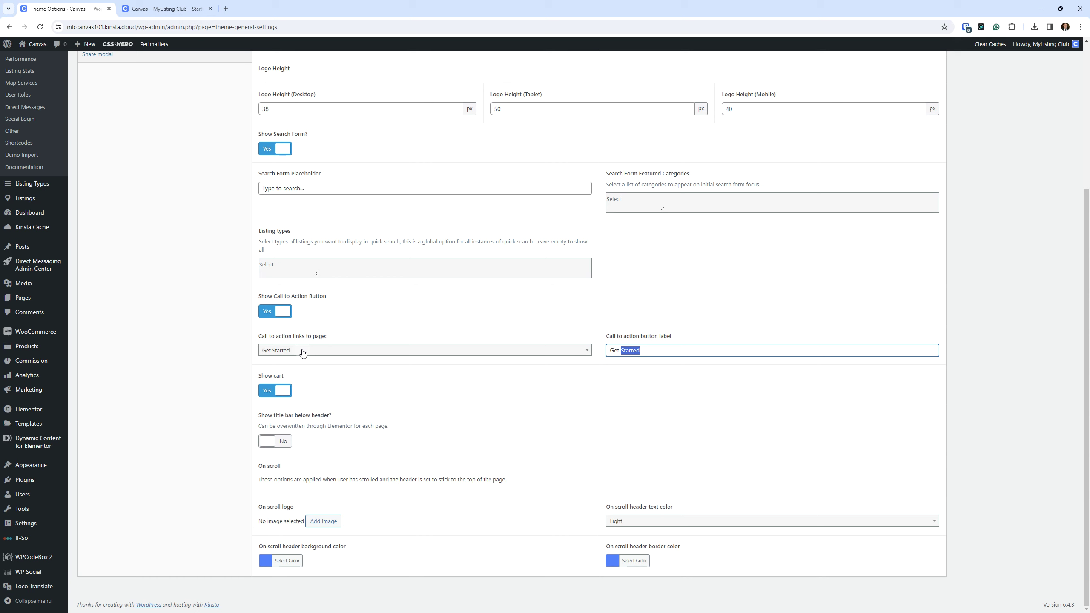
{"action": "left_click", "coordinate": [971, 397]}
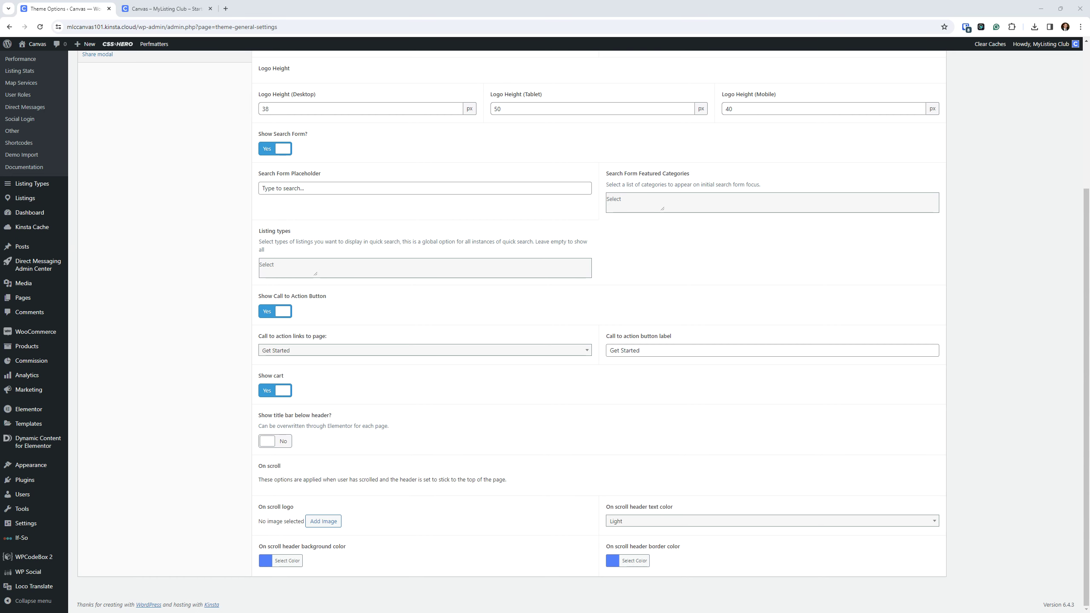
- Switch to FileZilla and open the remote folder wp-content/themes/my-listing/partials/header
{"action": "key", "text": "alt+Tab"}
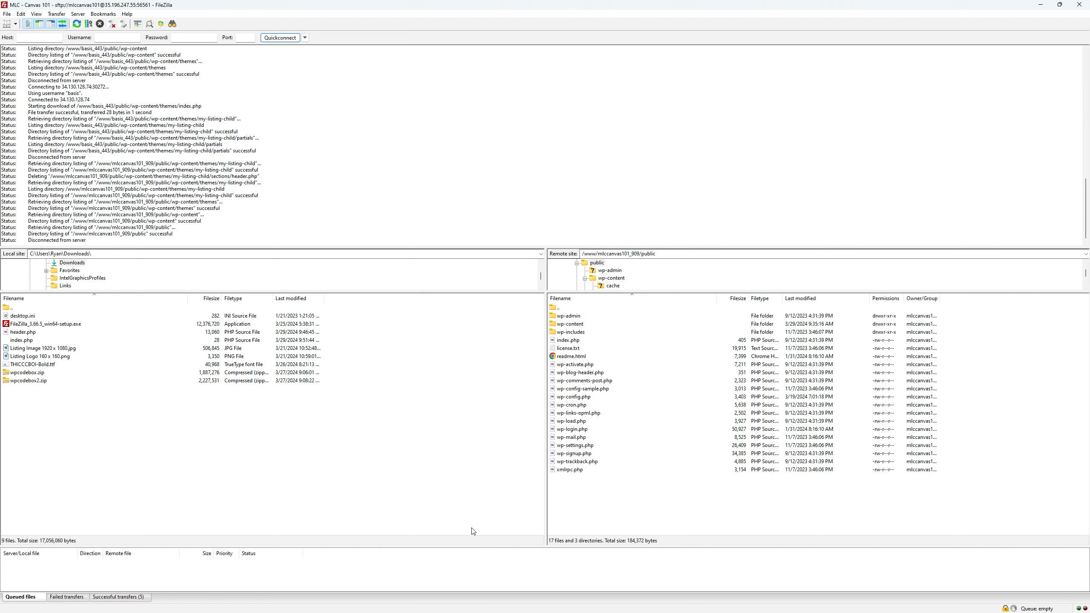
{"action": "double_click", "coordinate": [575, 325]}
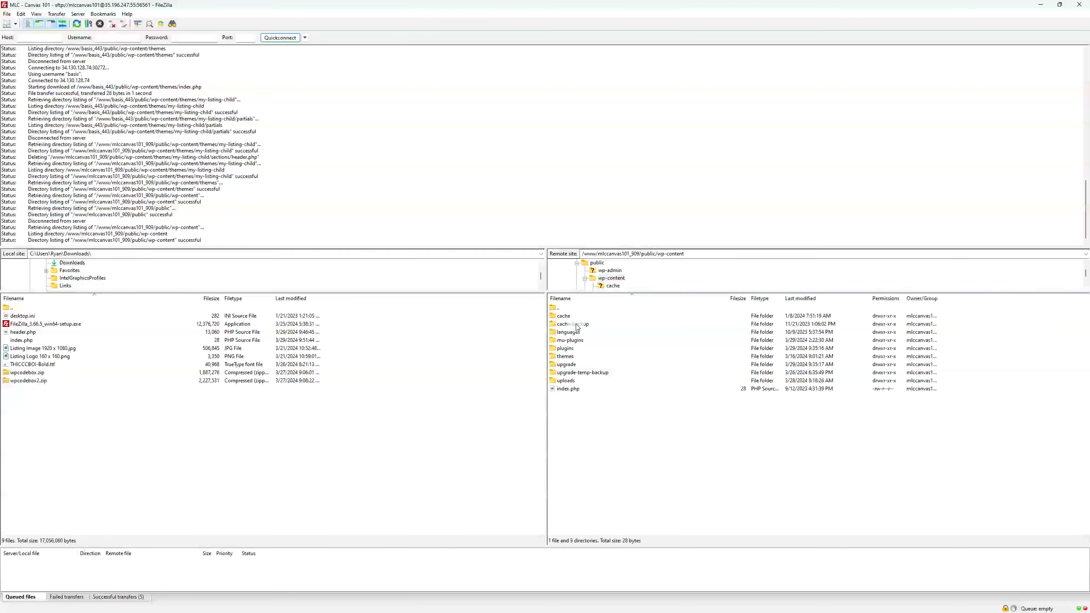
{"action": "double_click", "coordinate": [575, 356]}
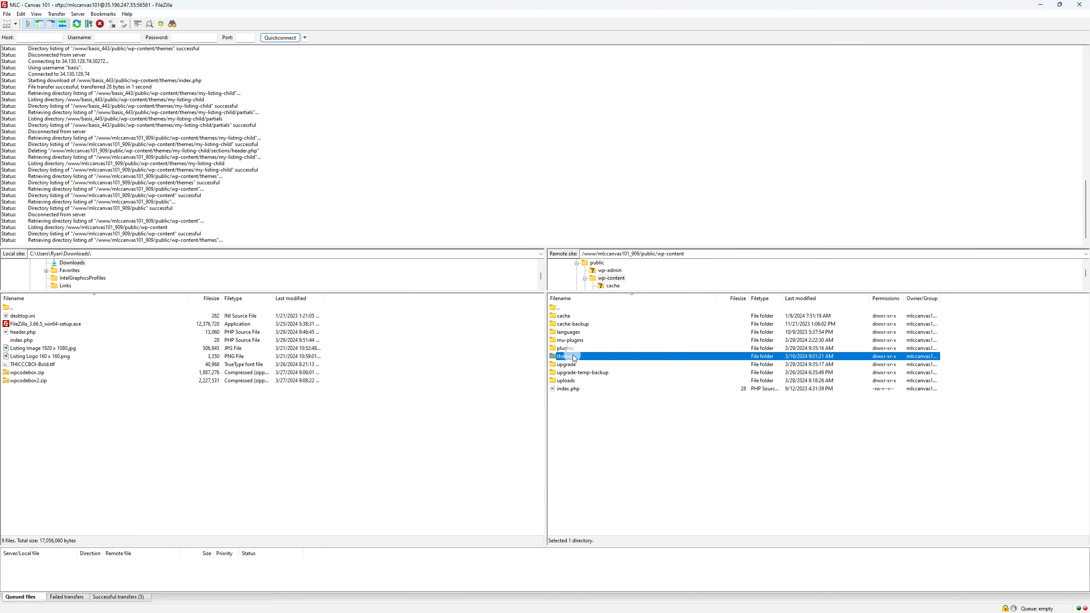
{"action": "double_click", "coordinate": [575, 317]}
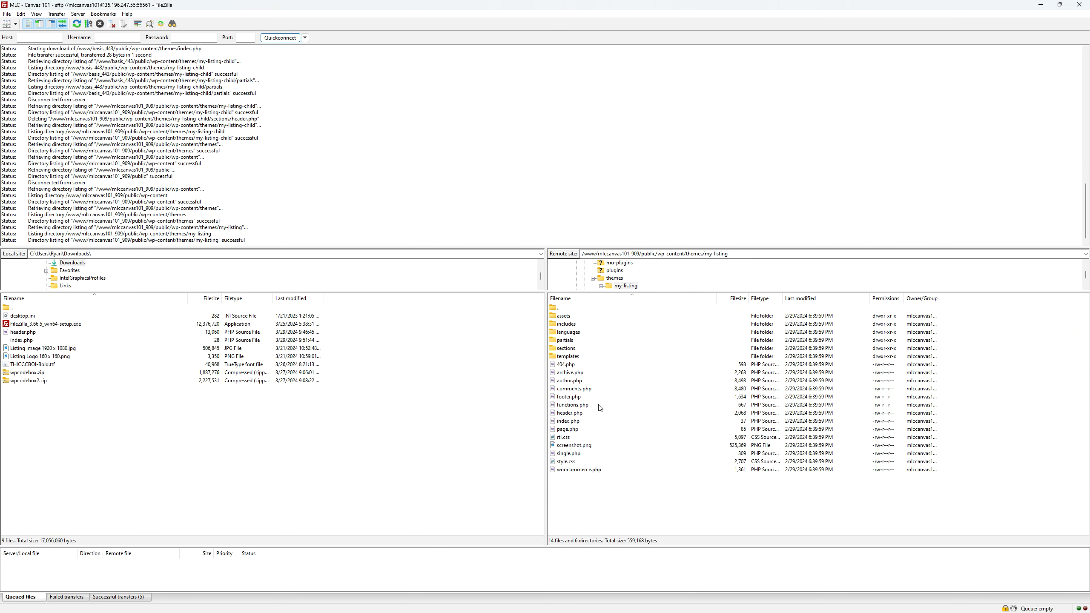
{"action": "double_click", "coordinate": [573, 340]}
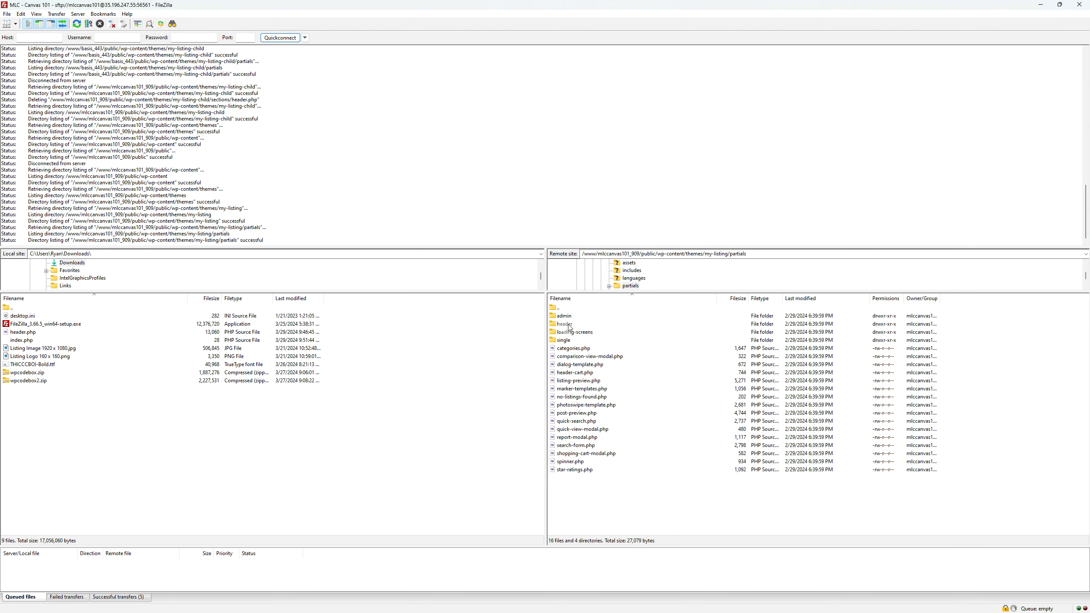
{"action": "double_click", "coordinate": [568, 326]}
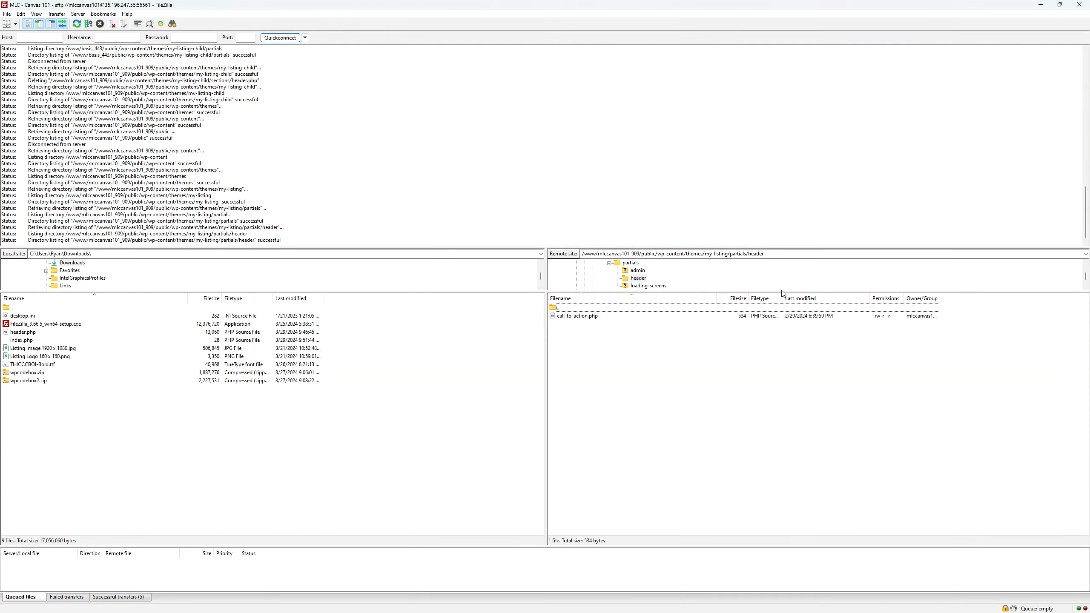
- Download call-to-action.php to the local Downloads folder and refresh the local file listing
{"action": "left_click_drag", "start_coordinate": [574, 316], "coordinate": [135, 459]}
{"action": "right_click", "coordinate": [243, 465]}
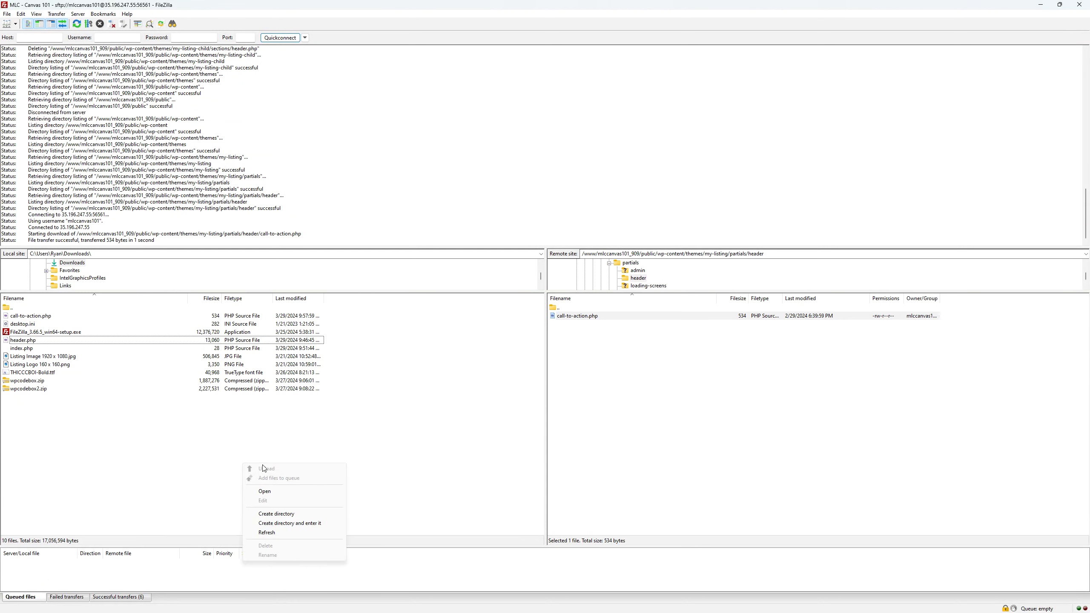
{"action": "left_click", "coordinate": [278, 533]}
{"action": "left_click", "coordinate": [730, 410]}
- Copy the /partials/header part of the remote path and go to the my-listing-child theme folder
{"action": "left_click", "coordinate": [793, 255]}
{"action": "left_click", "coordinate": [793, 255]}
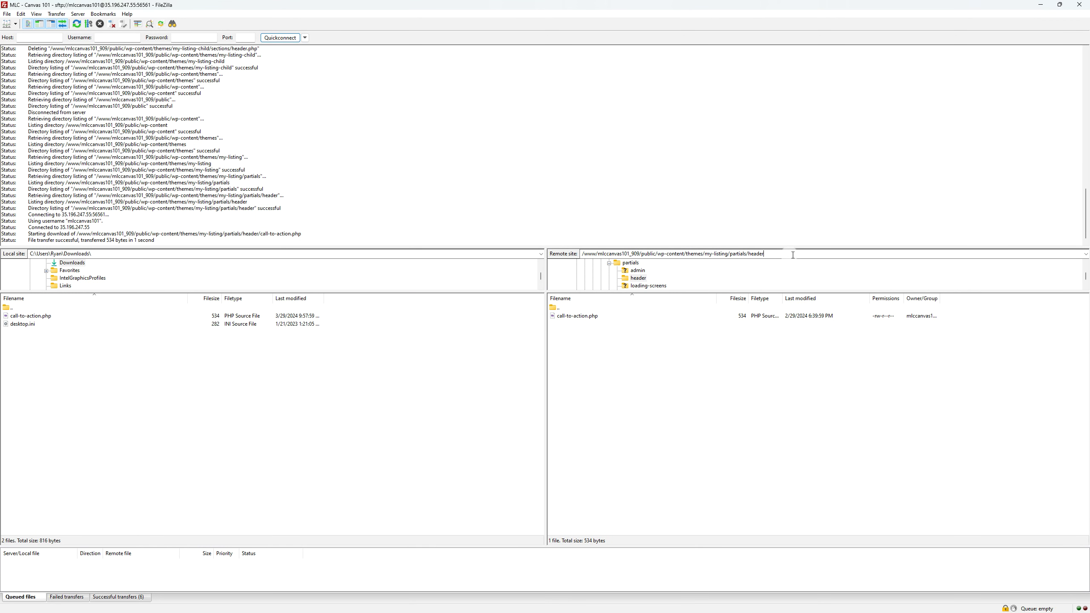
{"action": "left_click_drag", "start_coordinate": [774, 255], "coordinate": [728, 256]}
{"action": "double_click", "coordinate": [573, 308]}
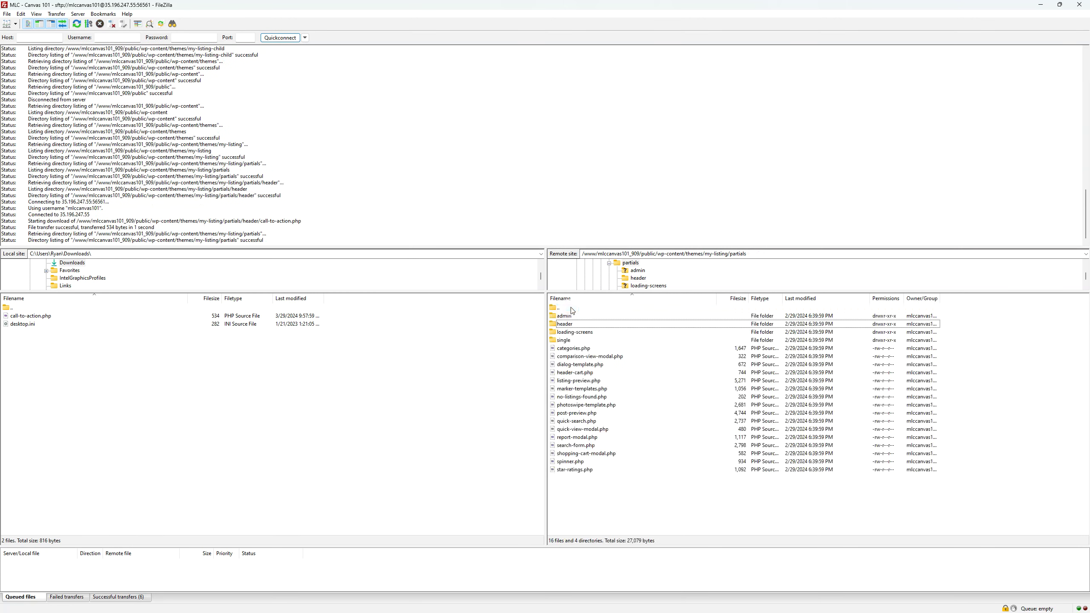
{"action": "double_click", "coordinate": [572, 309]}
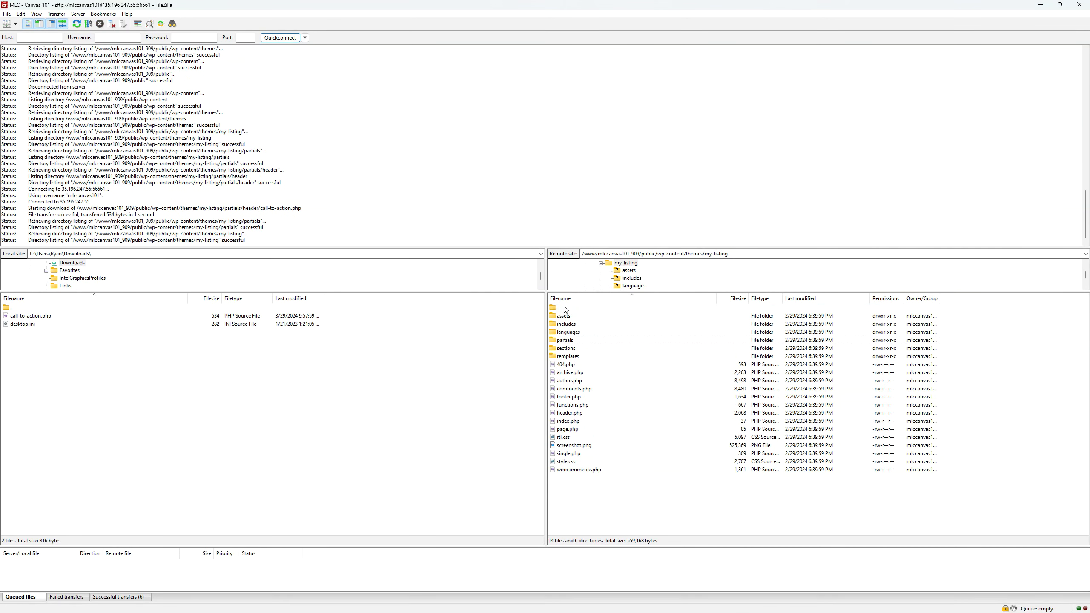
{"action": "double_click", "coordinate": [565, 308]}
{"action": "double_click", "coordinate": [582, 324]}
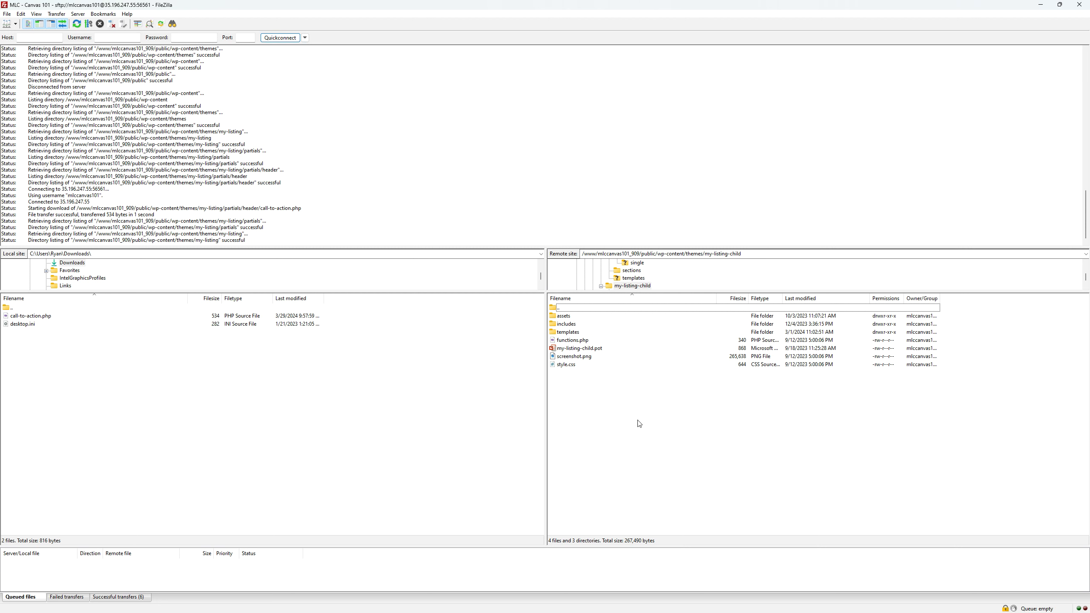
- Create the nested directory partials/header inside the my-listing-child theme folder
{"action": "right_click", "coordinate": [622, 425]}
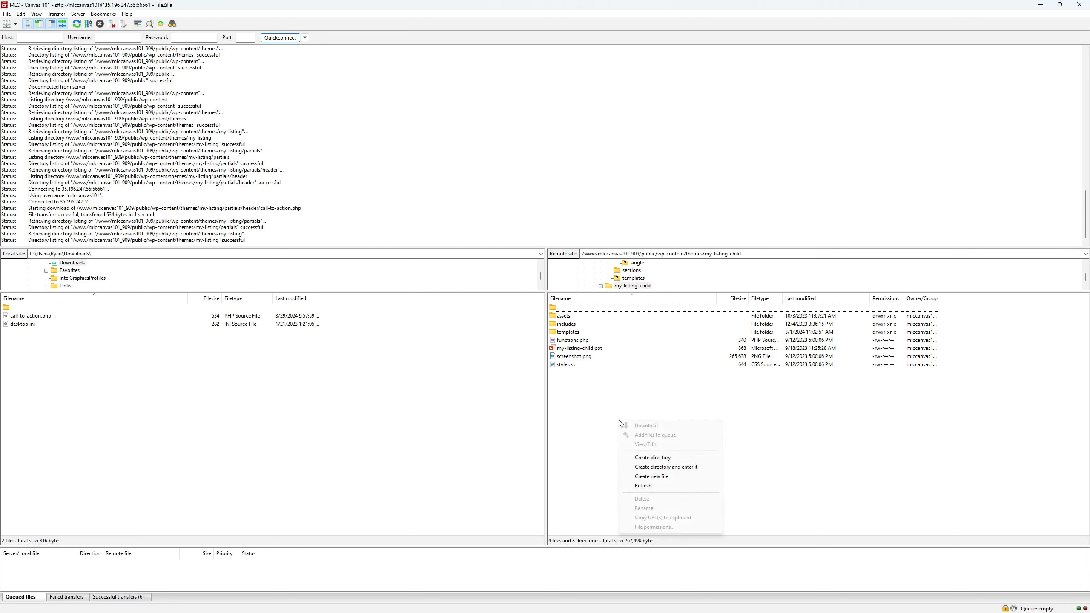
{"action": "left_click", "coordinate": [650, 458]}
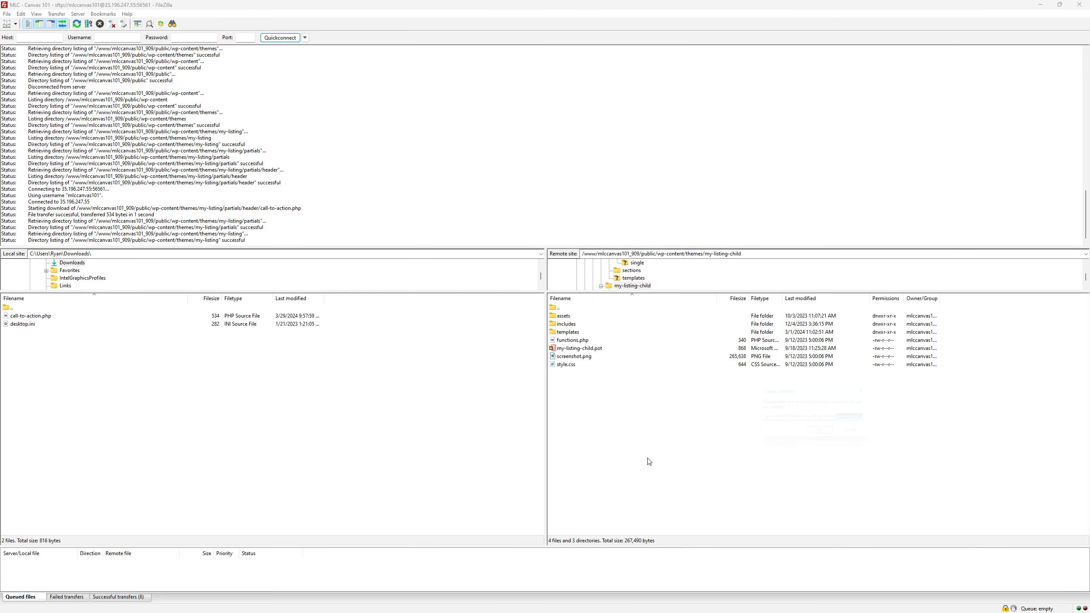
{"action": "type", "text": "/partials/header"}
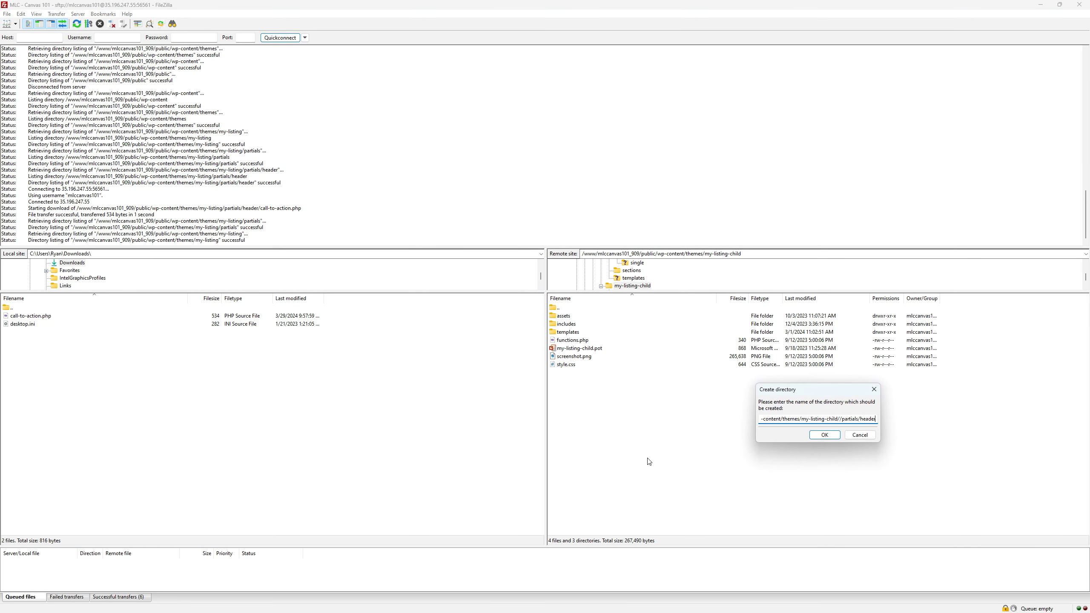
{"action": "left_click", "coordinate": [842, 419]}
{"action": "key", "text": "BackSpace"}
{"action": "key", "text": "Return"}
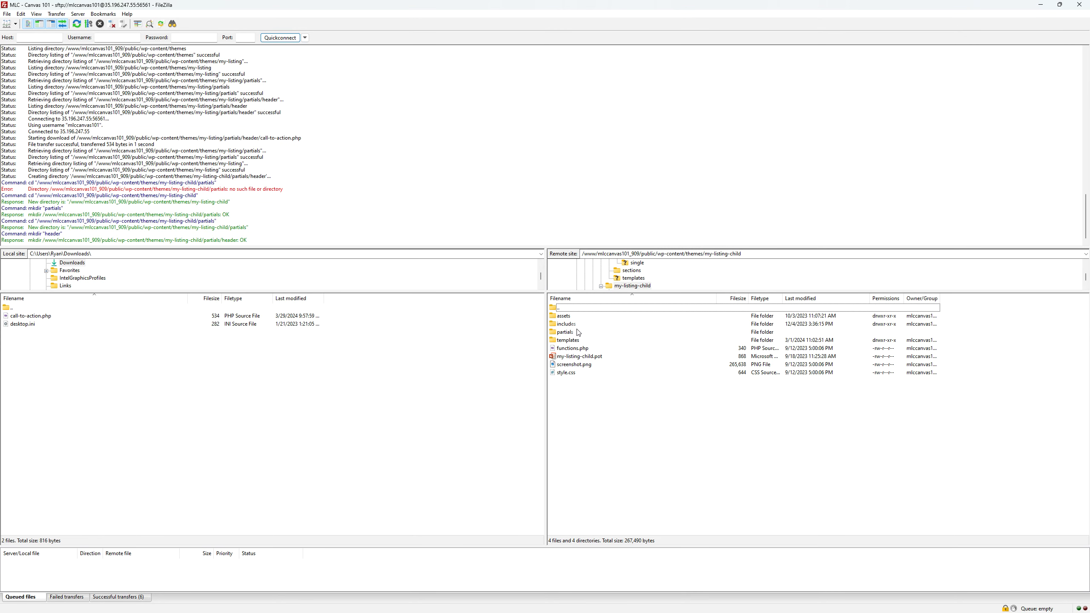
- Upload call-to-action.php from Downloads into the child theme's partials/header folder
{"action": "left_click", "coordinate": [566, 333]}
{"action": "double_click", "coordinate": [566, 333]}
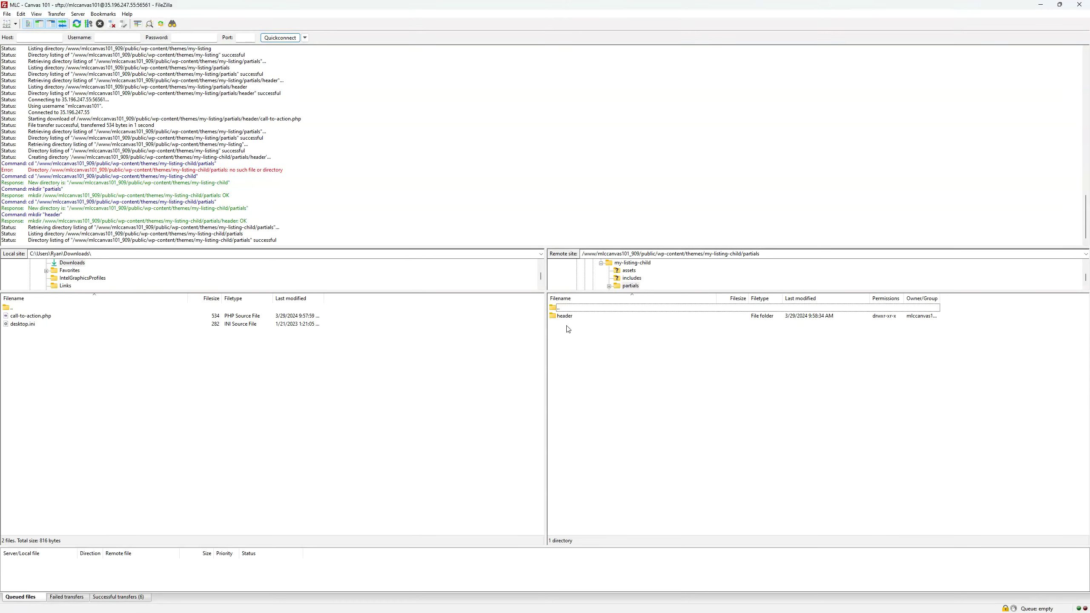
{"action": "left_click", "coordinate": [566, 318]}
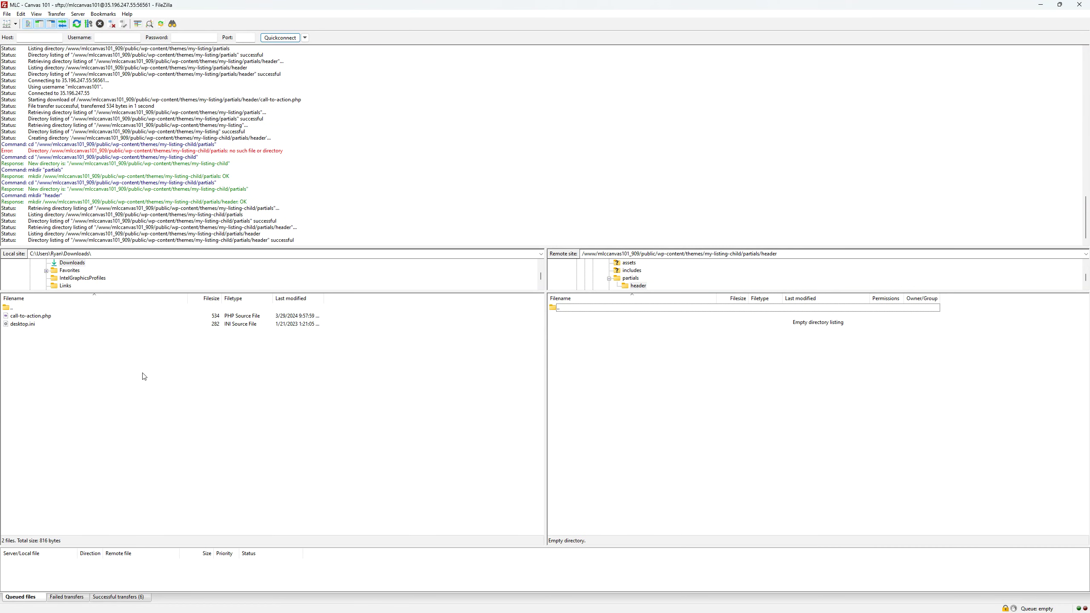
{"action": "left_click_drag", "start_coordinate": [24, 317], "coordinate": [699, 383]}
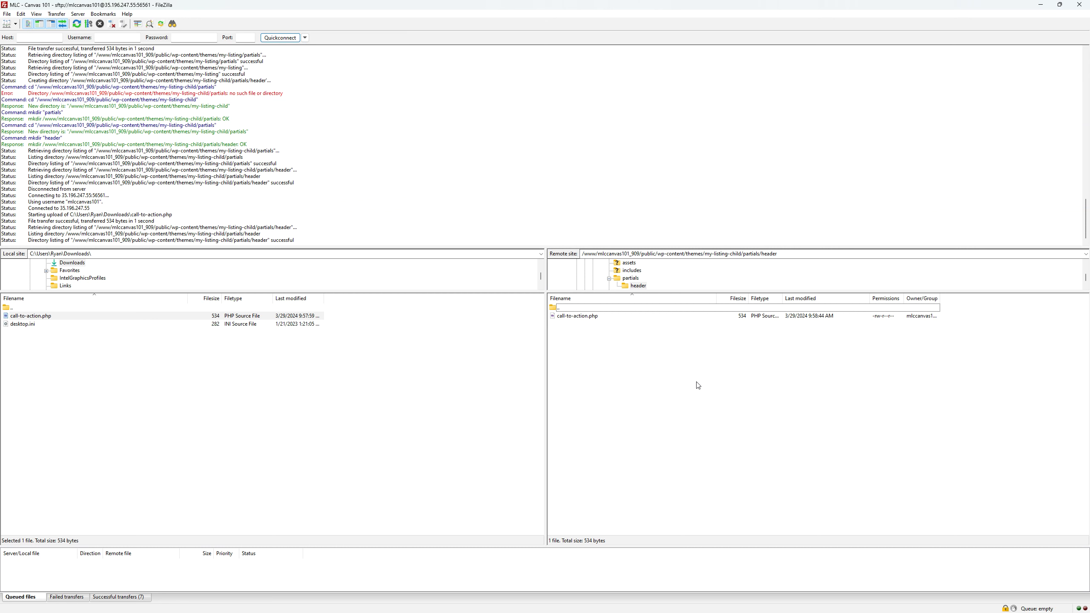
- Open the child theme's remote call-to-action.php for editing and dismiss the Restricted Mode notice
{"action": "left_click", "coordinate": [591, 316]}
{"action": "right_click", "coordinate": [592, 316]}
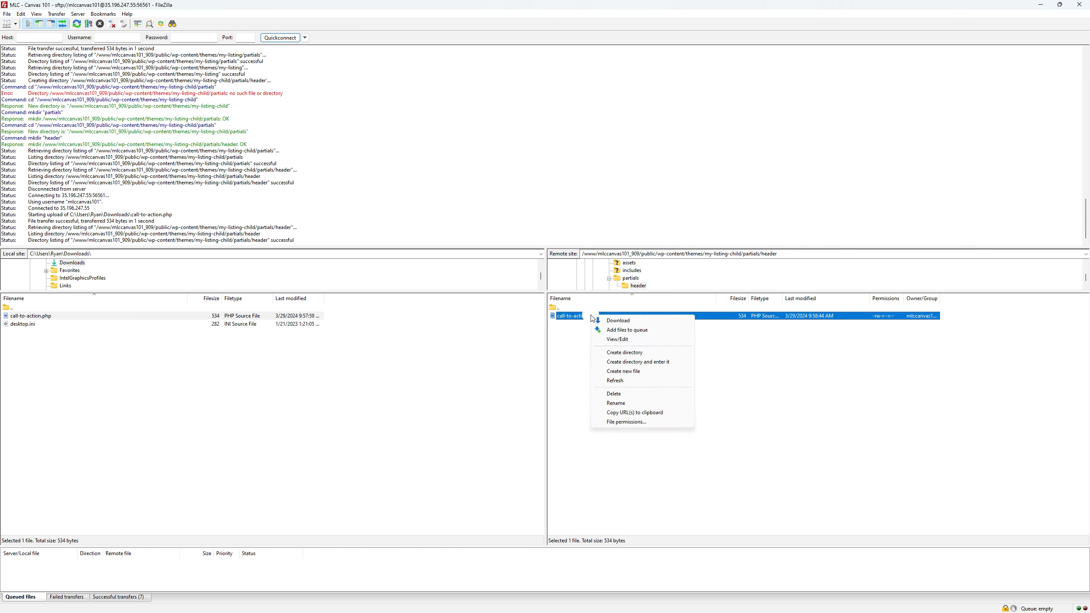
{"action": "left_click", "coordinate": [637, 343]}
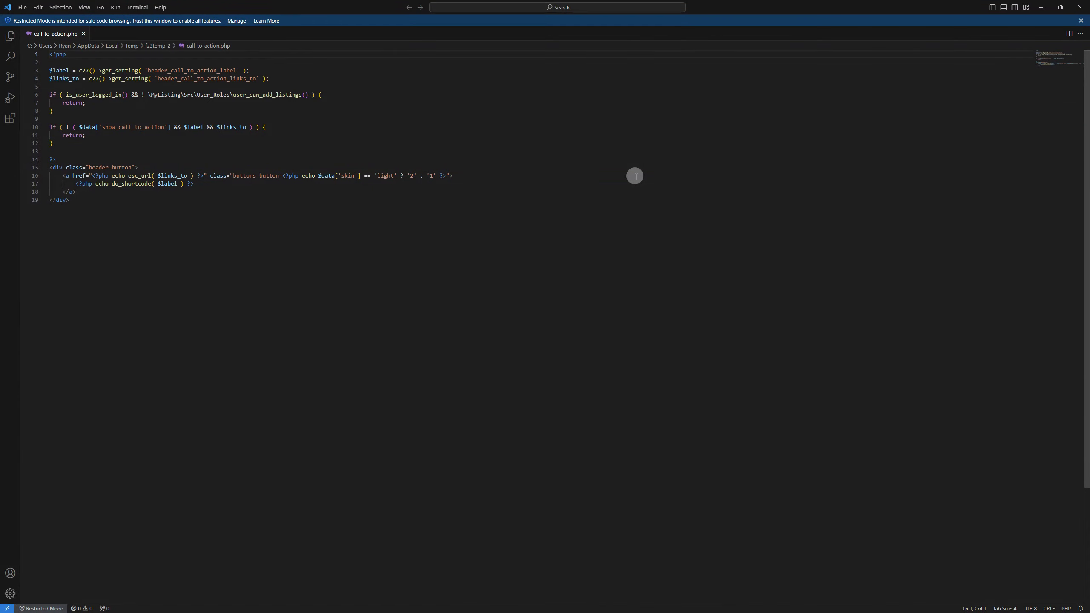
{"action": "left_click", "coordinate": [1081, 21]}
{"action": "left_click", "coordinate": [582, 461]}
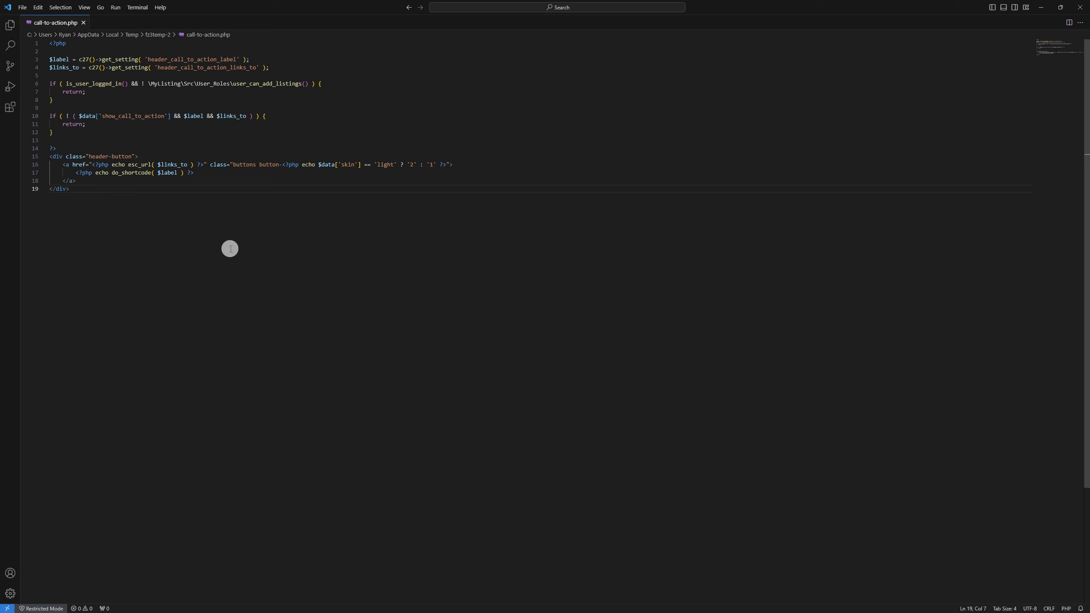
- Find href in call-to-action.php and delete the PHP esc_url code between its quotes, leaving the link value empty
{"action": "key", "text": "ctrl+f"}
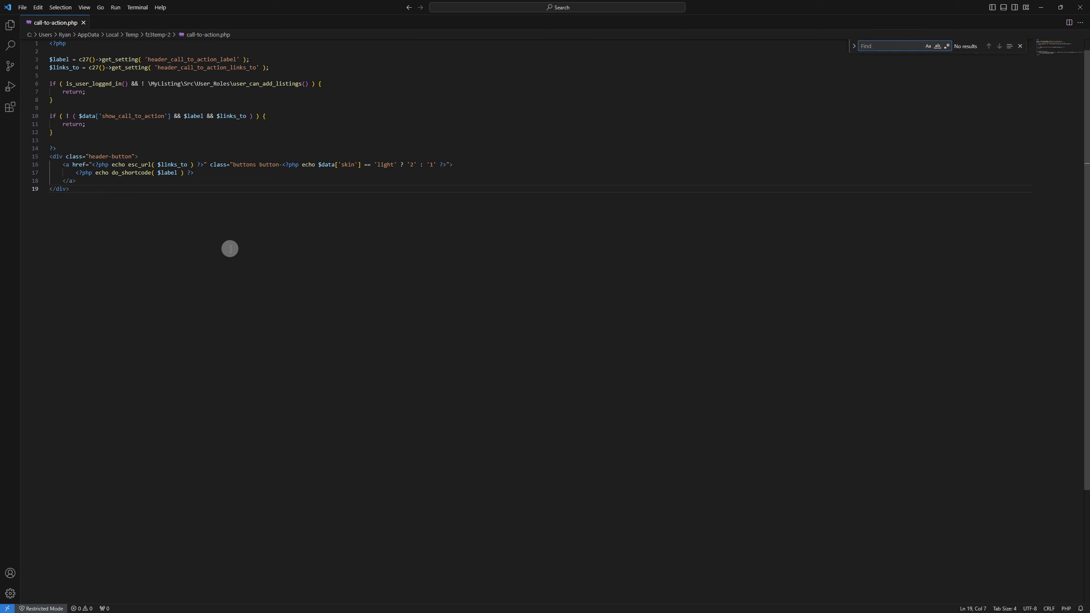
{"action": "type", "text": "hre"}
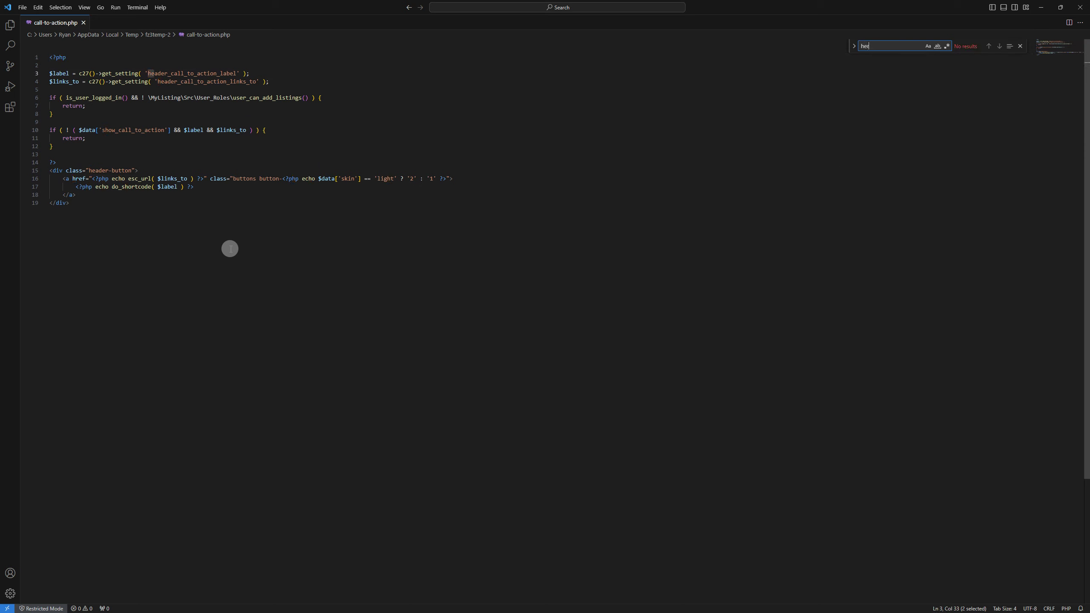
{"action": "type", "text": "f"}
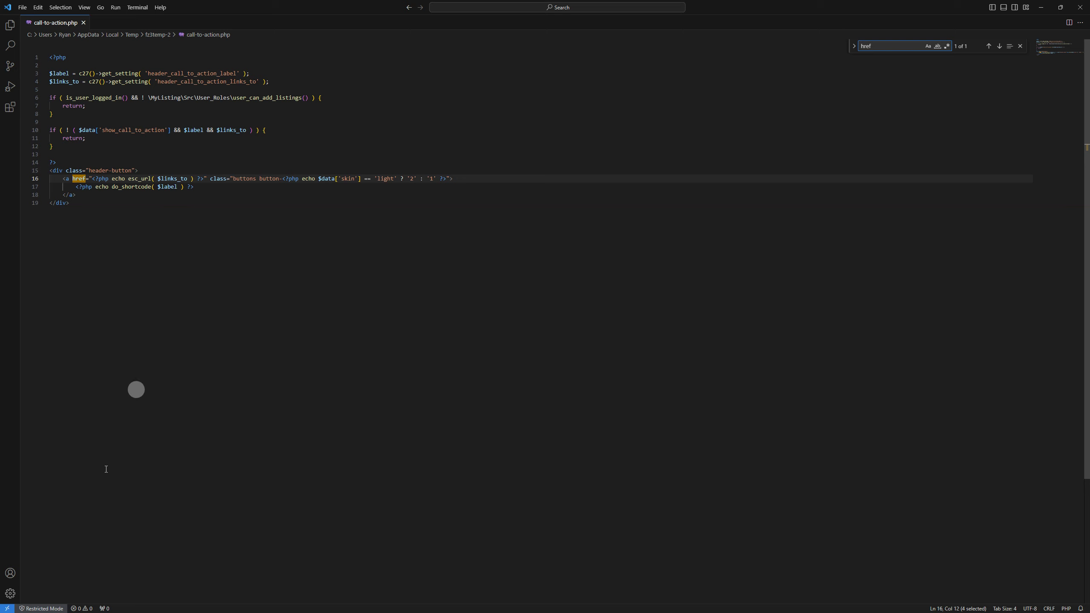
{"action": "left_click", "coordinate": [253, 434]}
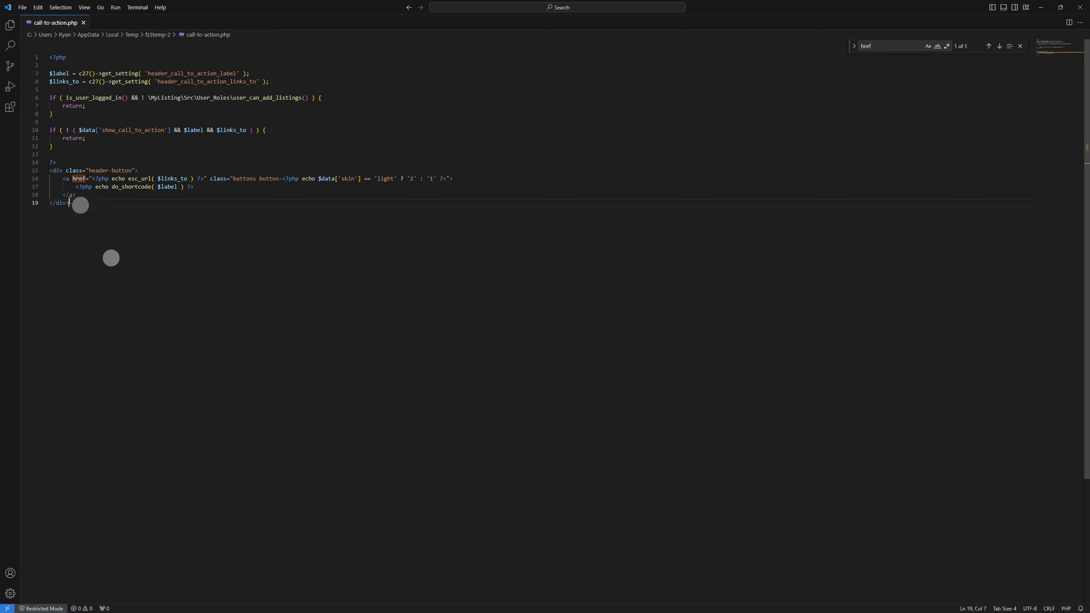
{"action": "left_click_drag", "start_coordinate": [92, 178], "coordinate": [204, 178]}
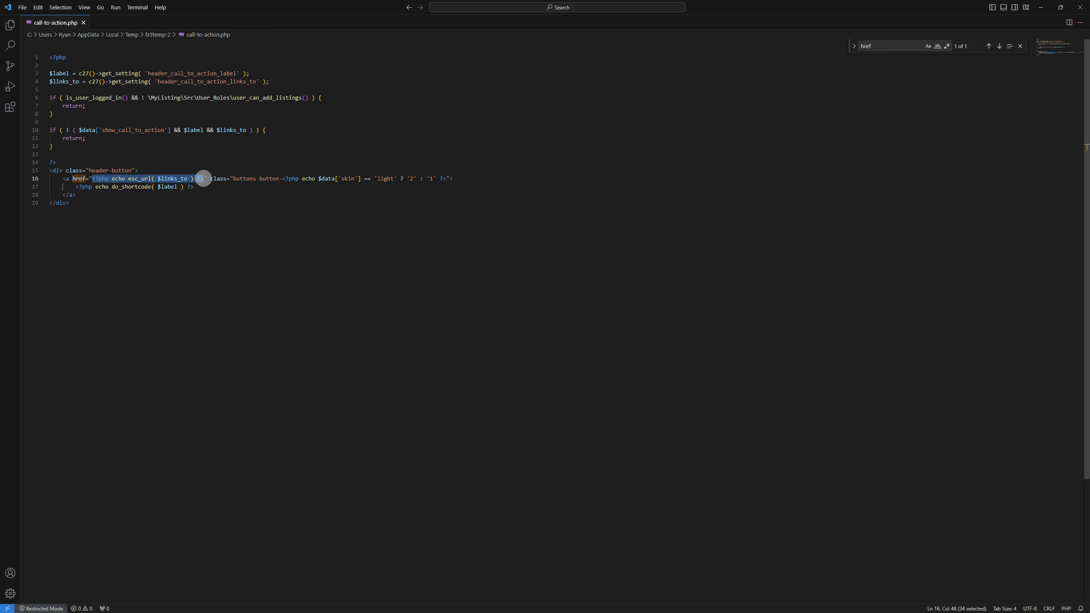
{"action": "key", "text": "BackSpace"}
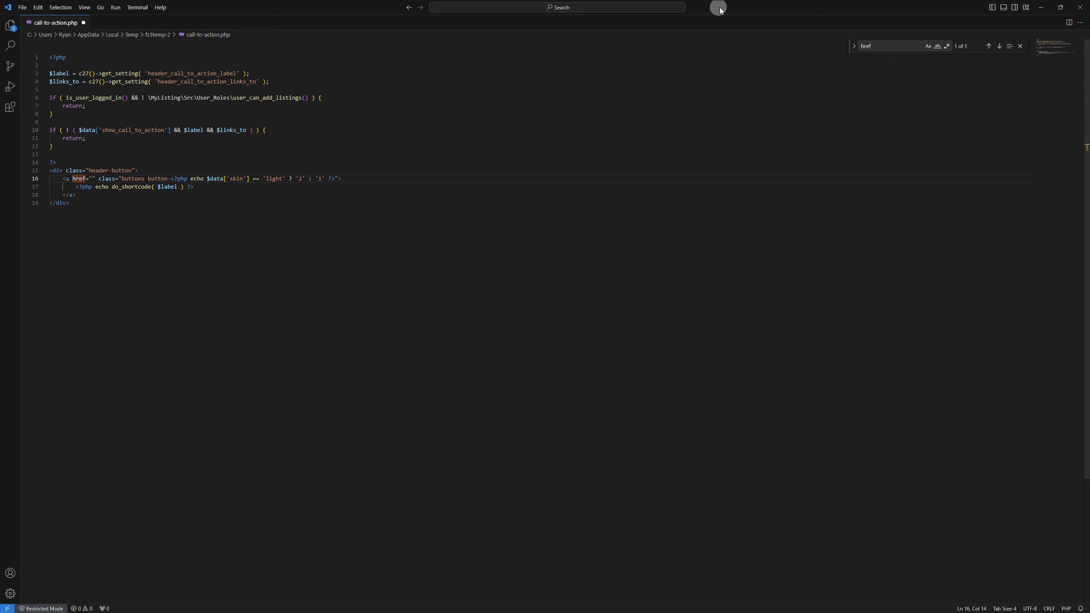
- Switch back to the WordPress admin and open the Canvas – Age Gate Popup (Light Mode) template with Elementor in a new tab
{"action": "key", "text": "alt+Tab"}
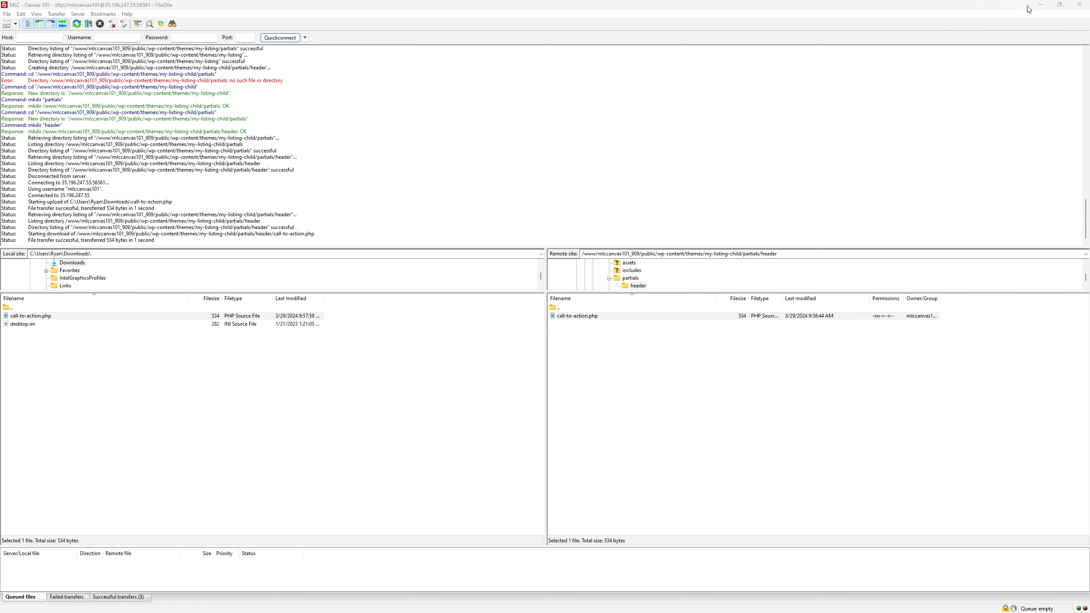
{"action": "left_click", "coordinate": [1040, 6]}
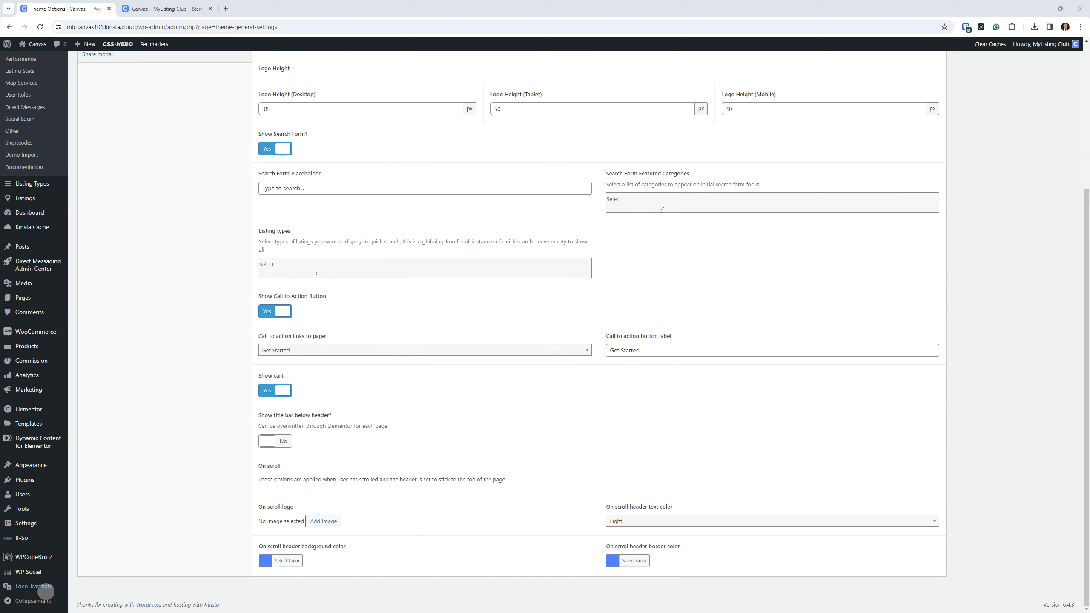
{"action": "mouse_move", "coordinate": [37, 425]}
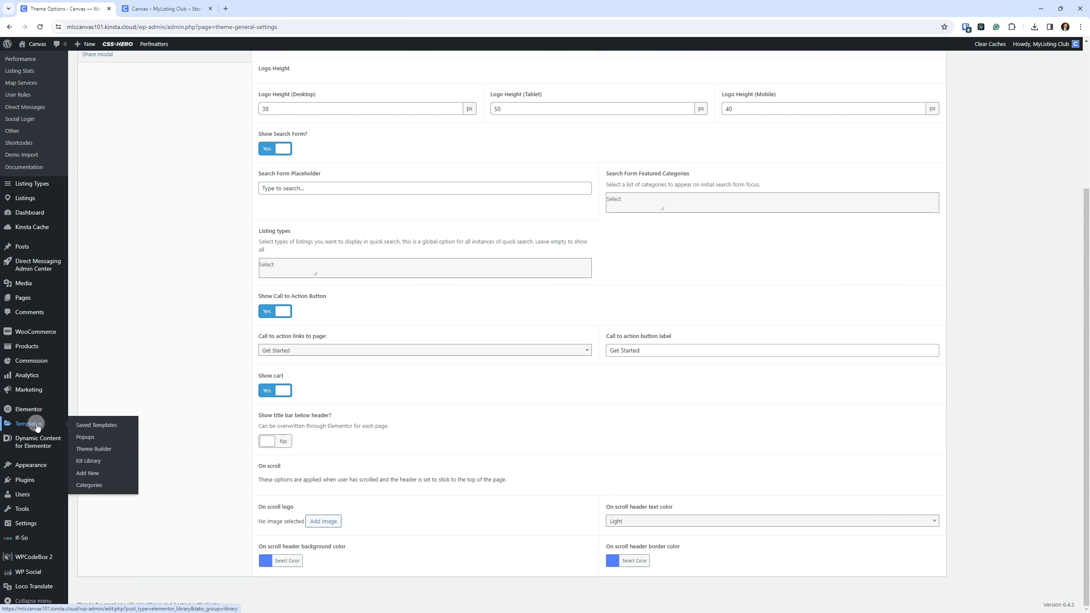
{"action": "left_click", "coordinate": [37, 425]}
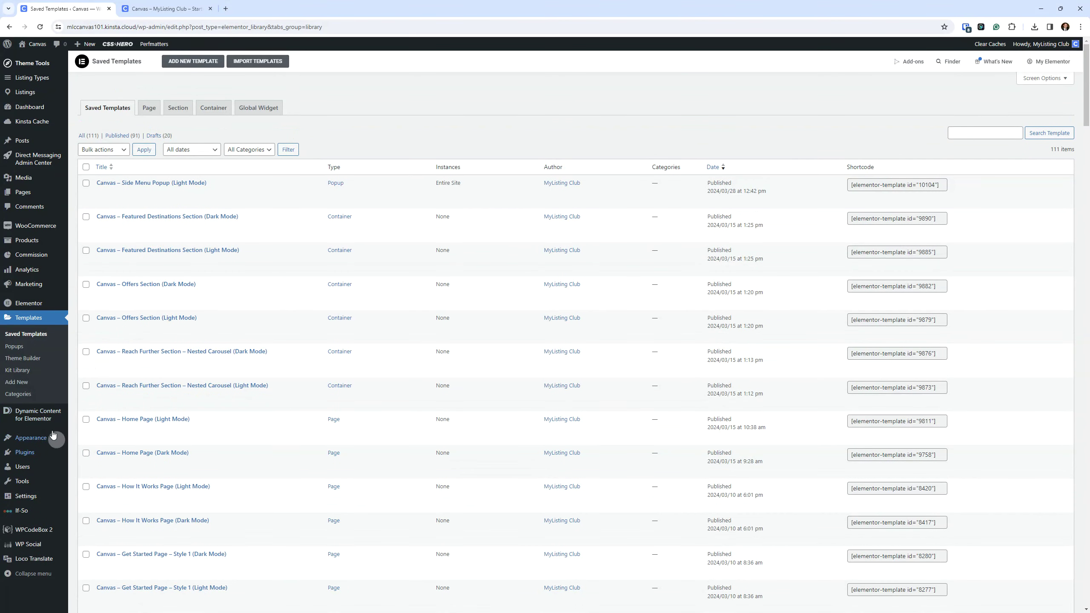
{"action": "left_click", "coordinate": [16, 347]}
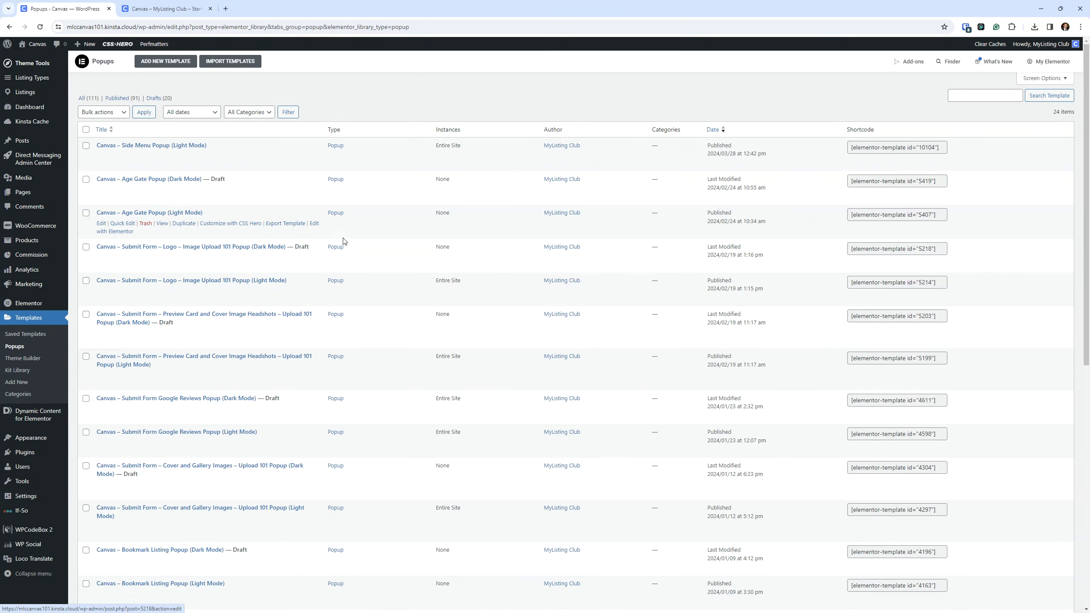
{"action": "right_click", "coordinate": [314, 224]}
{"action": "left_click", "coordinate": [351, 235]}
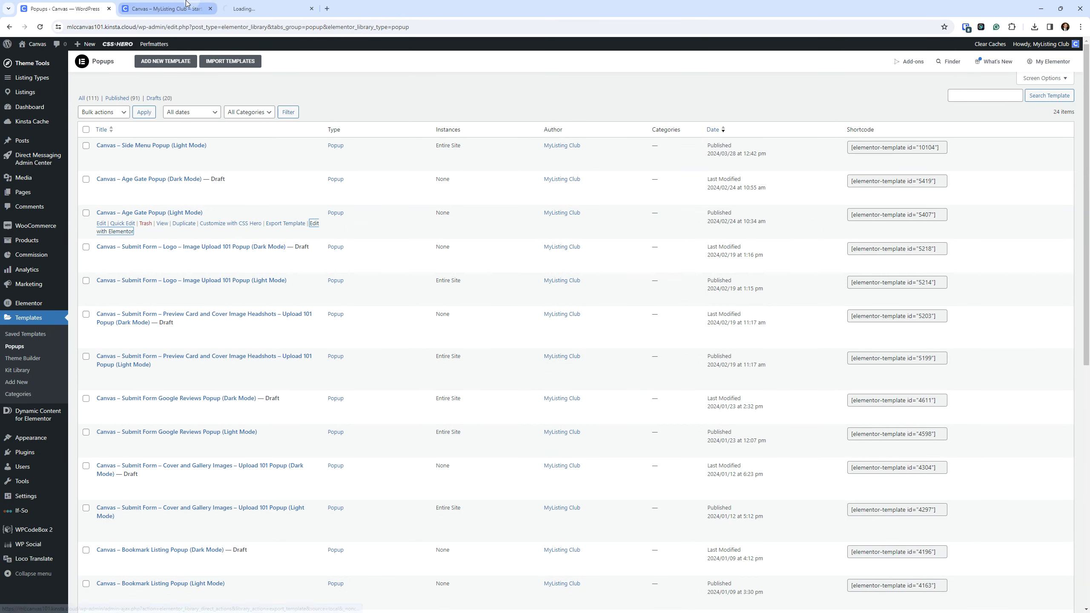
- Switch to the Age Gate Popup (Light Mode) editor and open the advanced options in its popup settings
{"action": "left_click_drag", "start_coordinate": [241, 8], "coordinate": [148, 2]}
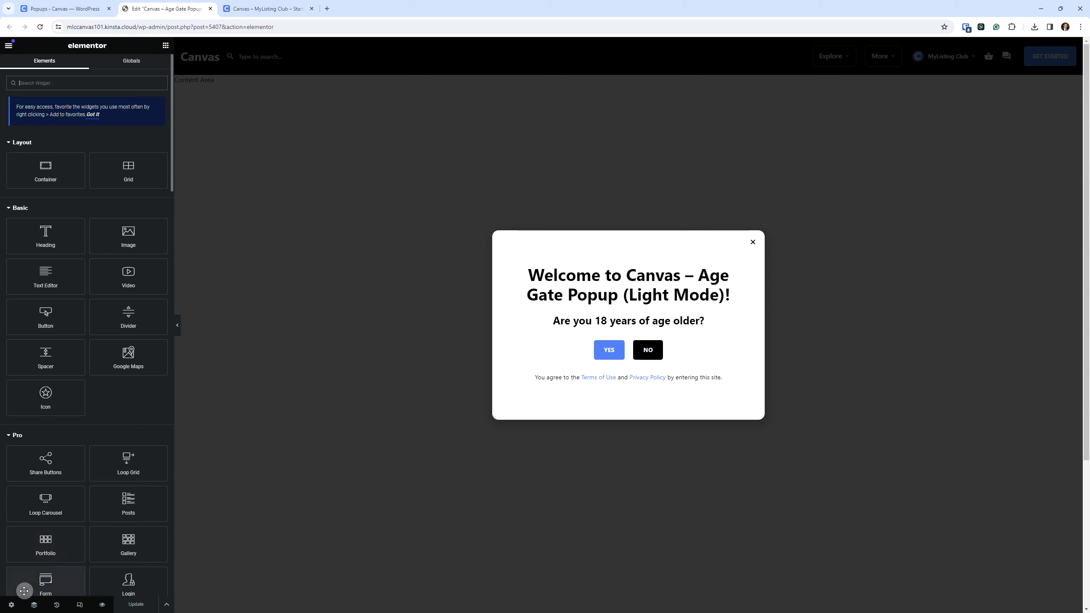
{"action": "key", "text": "ctrl"}
{"action": "key", "text": "ctrl"}
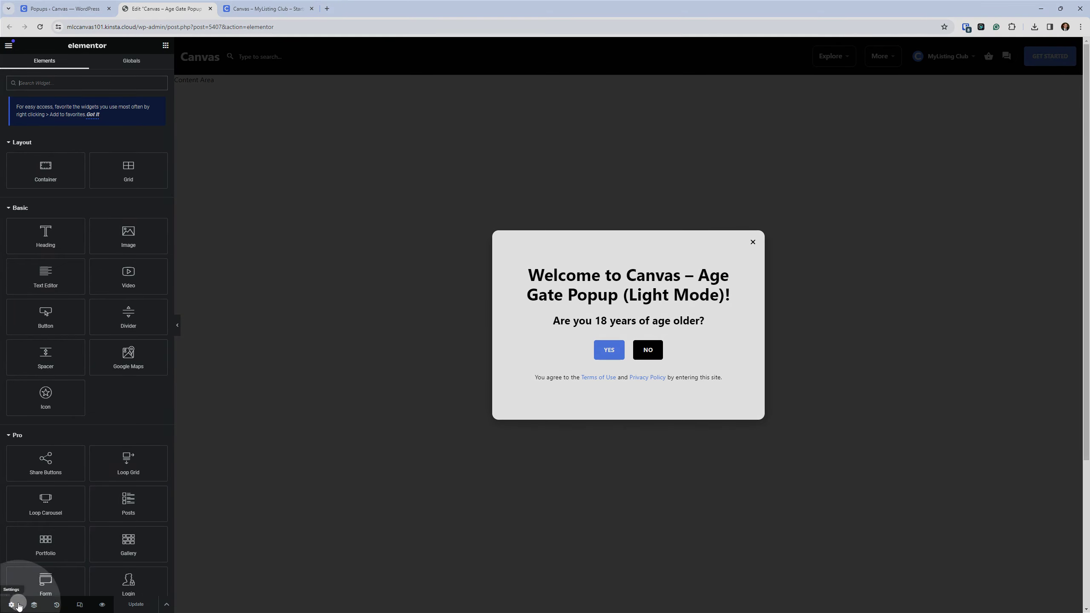
{"action": "key", "text": "ctrl"}
{"action": "key", "text": "ctrl"}
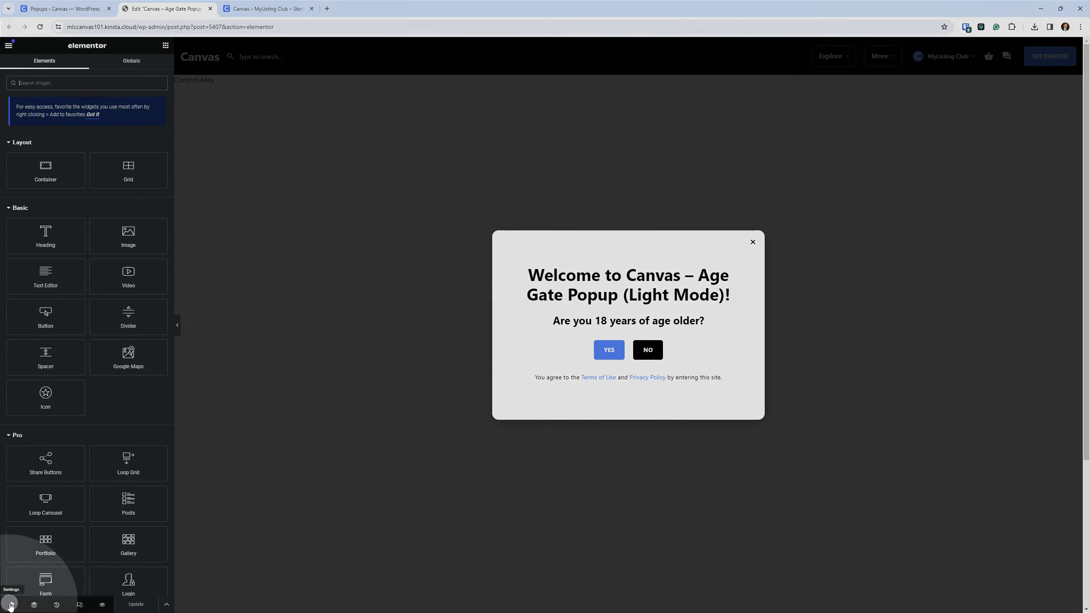
{"action": "left_click", "coordinate": [11, 605]}
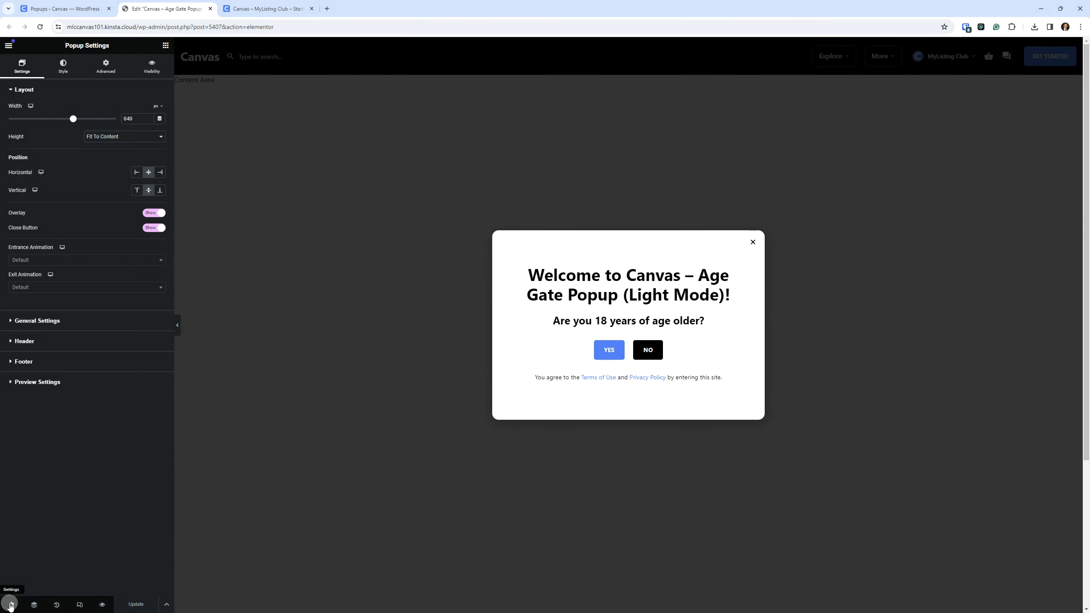
{"action": "left_click", "coordinate": [106, 67]}
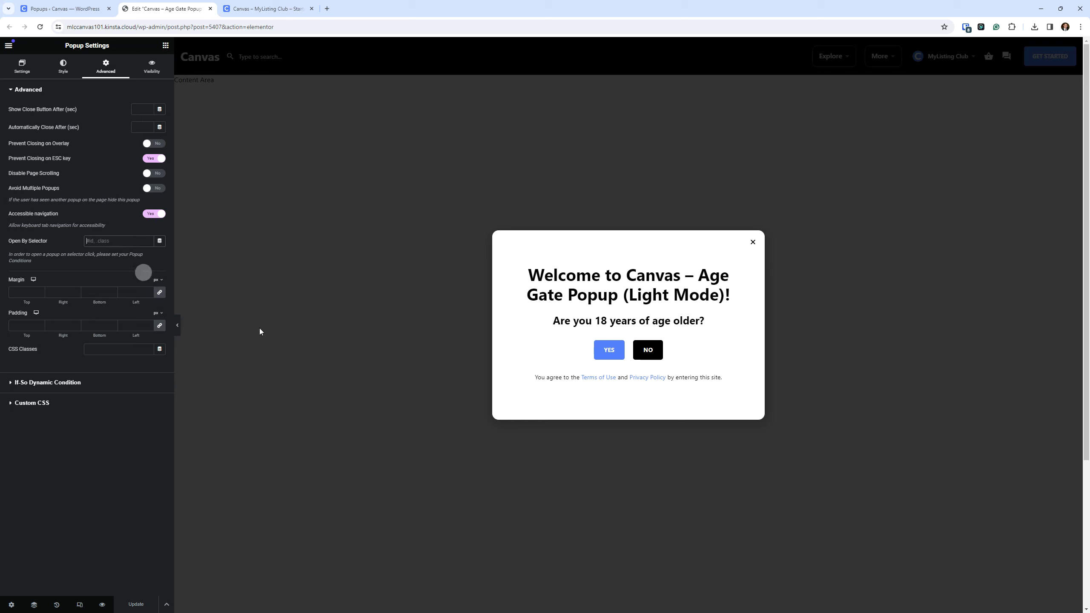
- Sort the popup templates by title and open Canvas – Add Listing Popup (Light Mode) with Elementor in a new tab
{"action": "left_click", "coordinate": [64, 9]}
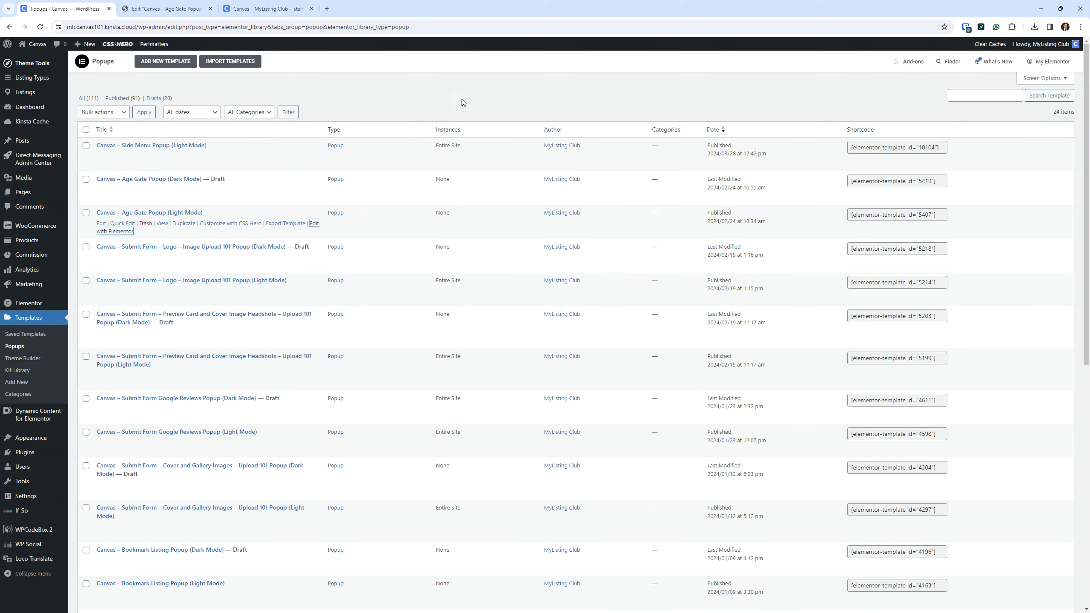
{"action": "left_click", "coordinate": [97, 132]}
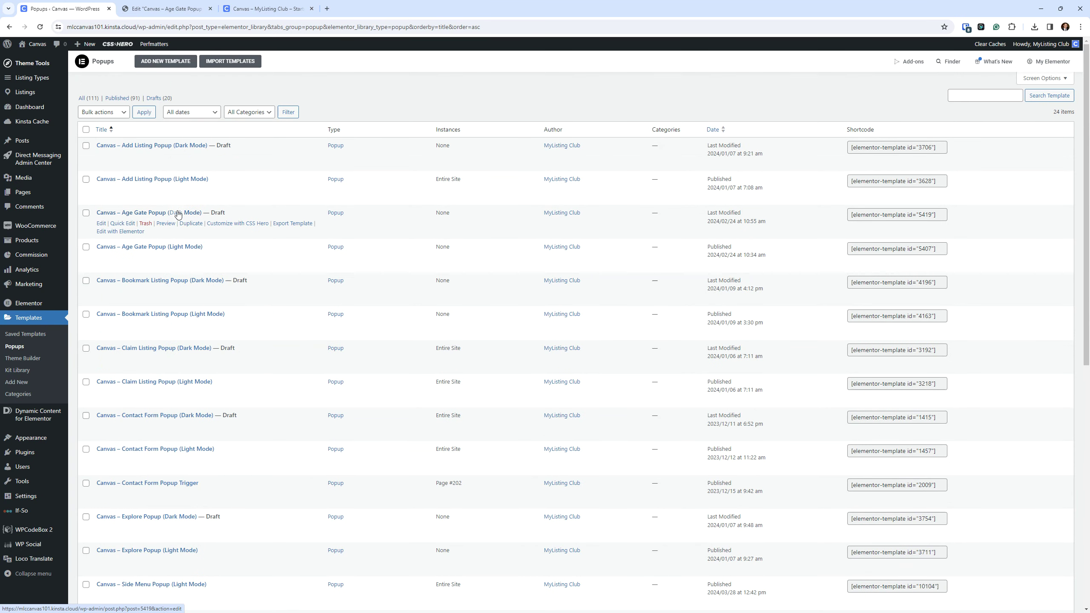
{"action": "right_click", "coordinate": [314, 190]}
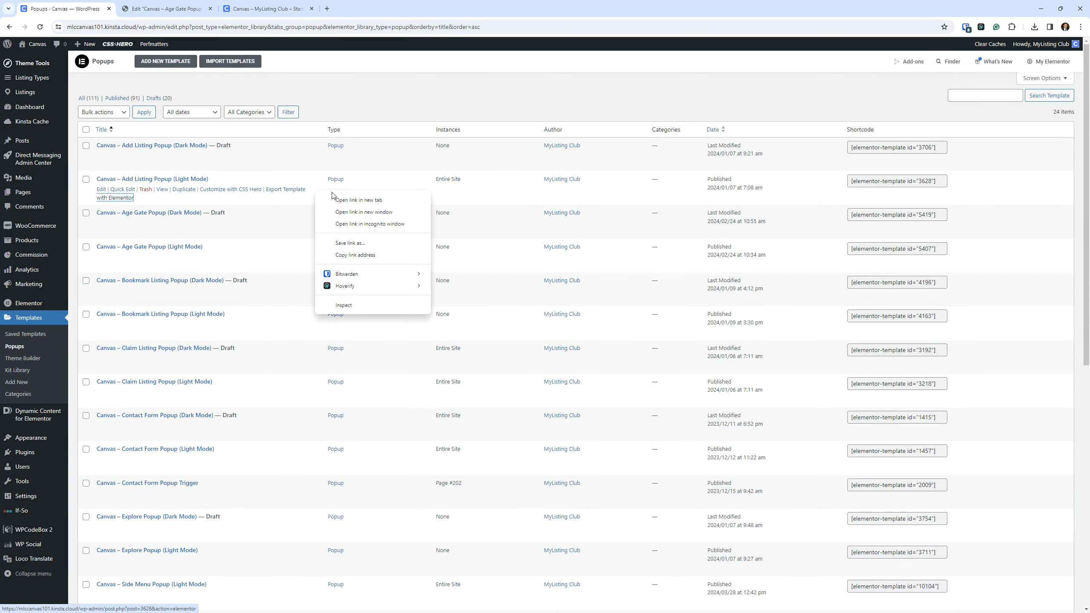
{"action": "left_click", "coordinate": [347, 201]}
{"action": "left_click", "coordinate": [163, 8]}
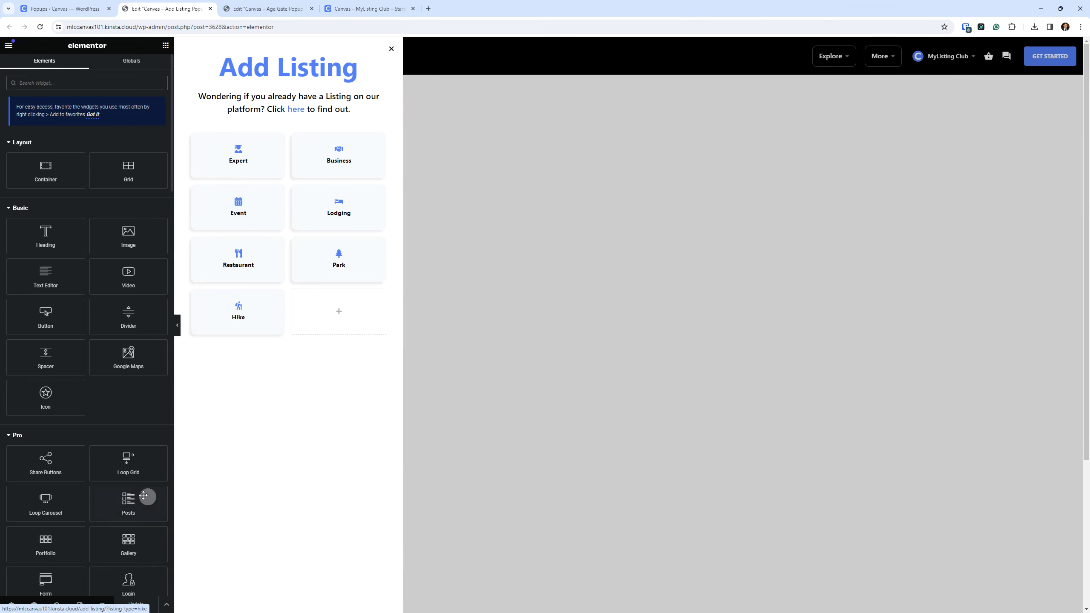
- Copy the Add Listing popup's Open By Selector value from its advanced settings into the Age Gate popup's Open By Selector field
{"action": "left_click", "coordinate": [21, 605]}
{"action": "left_click", "coordinate": [106, 67]}
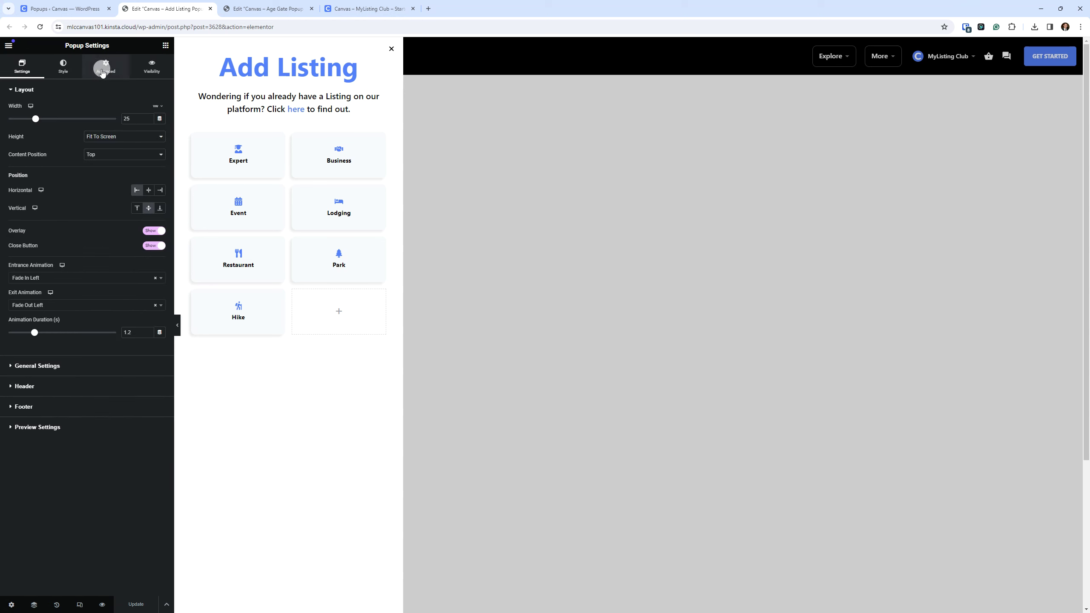
{"action": "left_click_drag", "start_coordinate": [138, 242], "coordinate": [67, 240]}
{"action": "key", "text": "ctrl+c"}
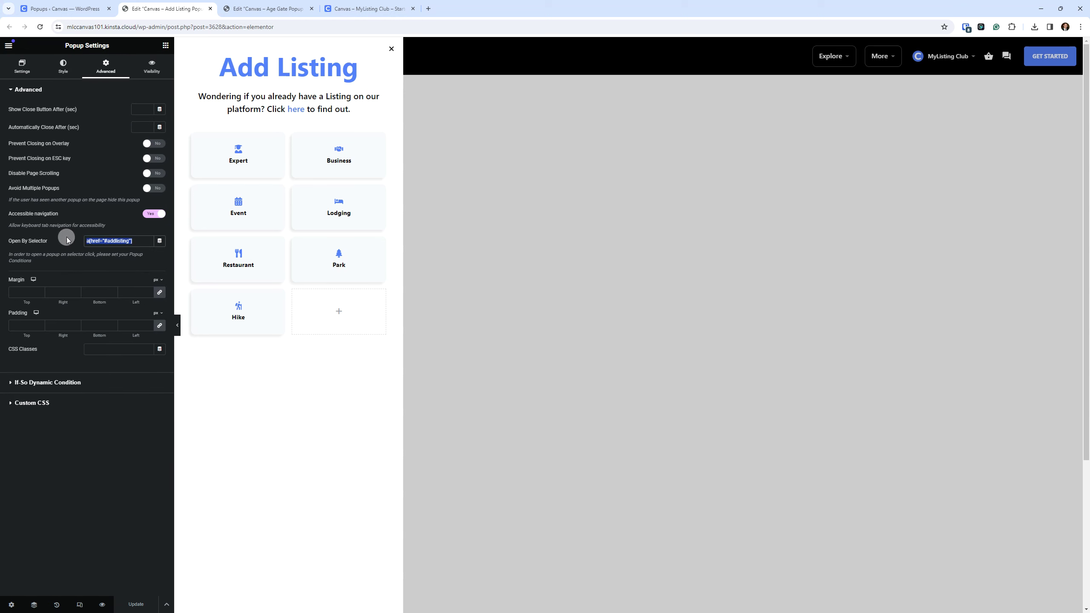
{"action": "key", "text": "ctrl+Tab"}
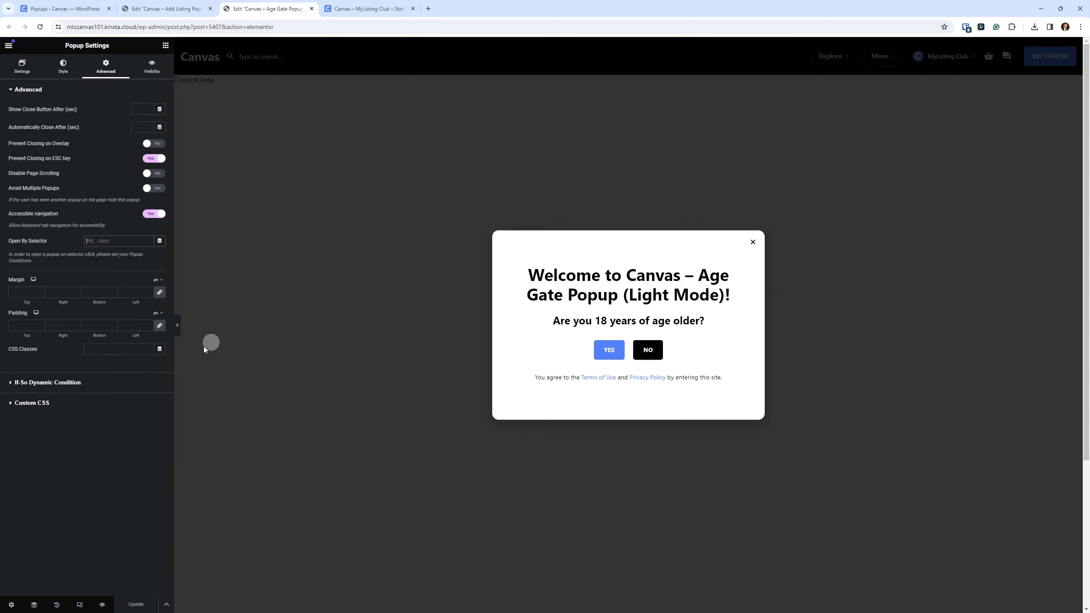
{"action": "key", "text": "ctrl+v"}
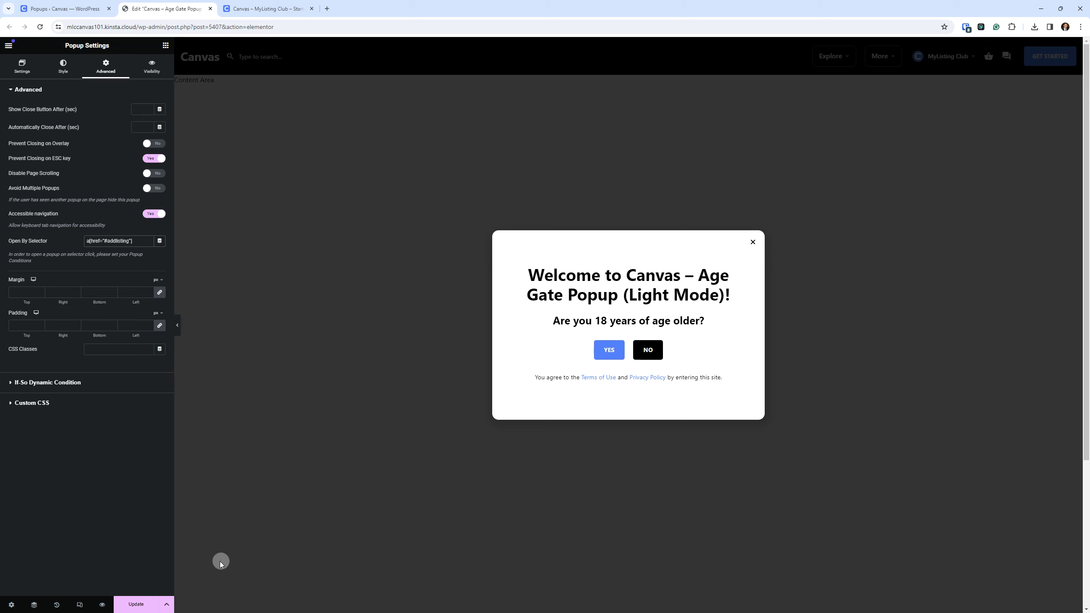
- Replace the anchor name in the Age Gate popup's Open By Selector with cta, making it a[href="#cta"]
{"action": "double_click", "coordinate": [118, 241]}
{"action": "triple_click", "coordinate": [121, 241]}
{"action": "left_click", "coordinate": [89, 531]}
{"action": "left_click_drag", "start_coordinate": [129, 240], "coordinate": [109, 241]}
{"action": "left_click", "coordinate": [129, 478]}
{"action": "double_click", "coordinate": [118, 240]}
{"action": "type", "text": "cta"}
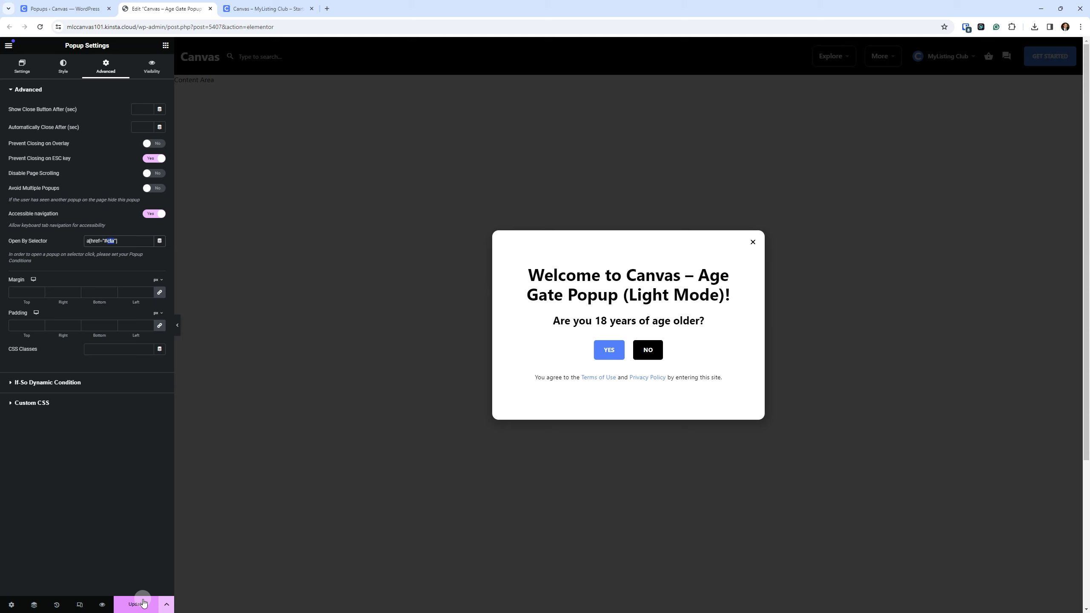
- Delete and retype the anchor name cta in the Age Gate popup's Open By Selector value
{"action": "key", "text": "ctrl+plus"}
{"action": "key", "text": "ctrl+plus"}
{"action": "key", "text": "ctrl+plus"}
{"action": "key", "text": "ctrl+plus"}
{"action": "key", "text": "ctrl+plus"}
{"action": "key", "text": "ctrl+plus"}
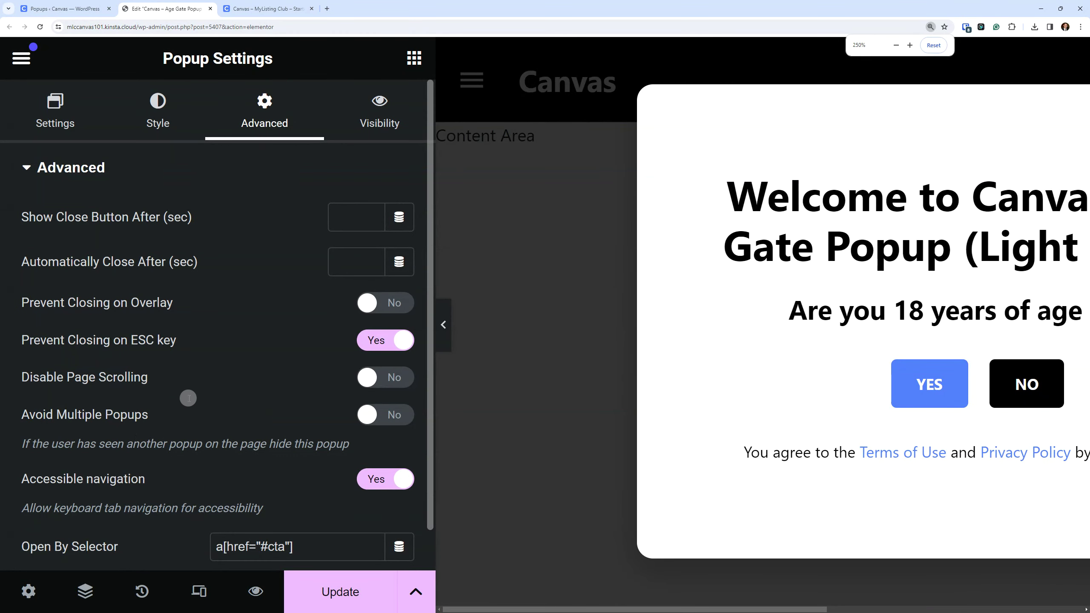
{"action": "scroll", "coordinate": [188, 399], "scroll_direction": "down", "scroll_amount": 5}
{"action": "double_click", "coordinate": [277, 292]}
{"action": "key", "text": "BackSpace"}
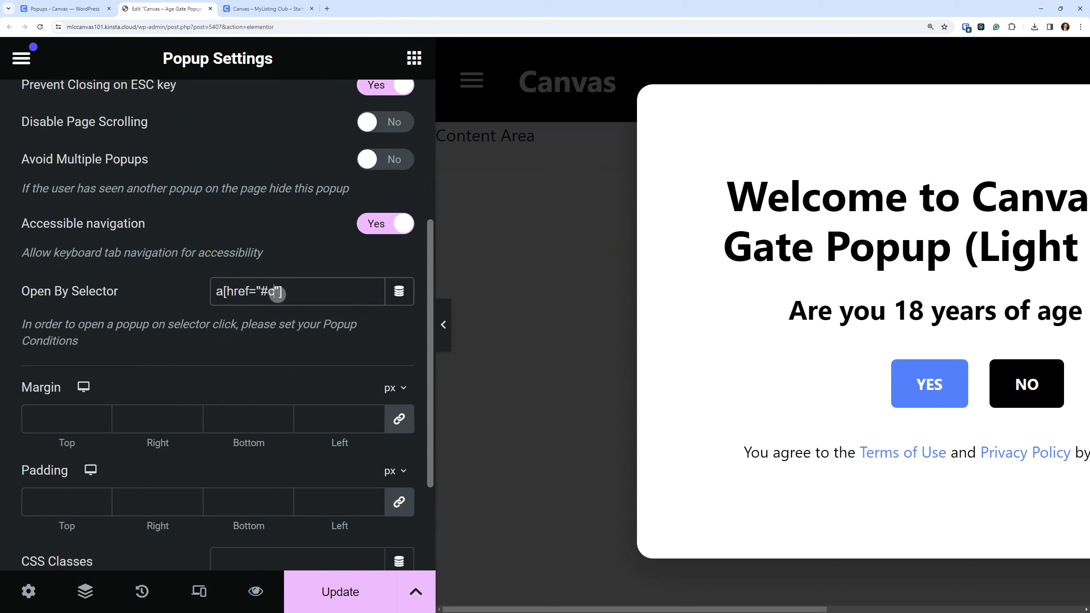
{"action": "key", "text": "ctrl+0"}
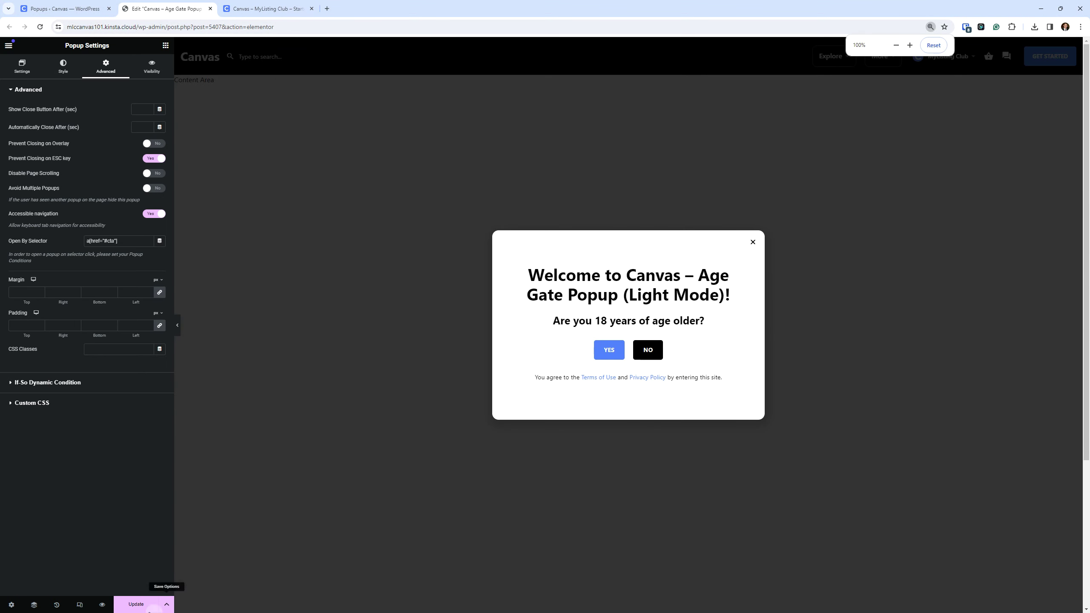
- Update the Age Gate popup with an Include Entire Site display condition, then save and close its publish settings
{"action": "left_click", "coordinate": [134, 606]}
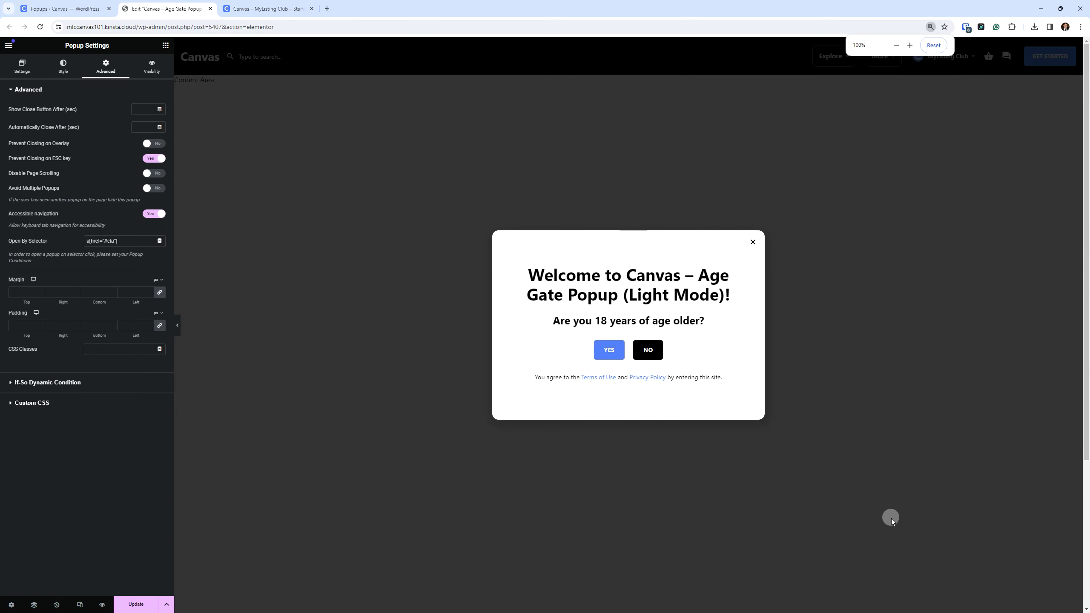
{"action": "left_click", "coordinate": [139, 605]}
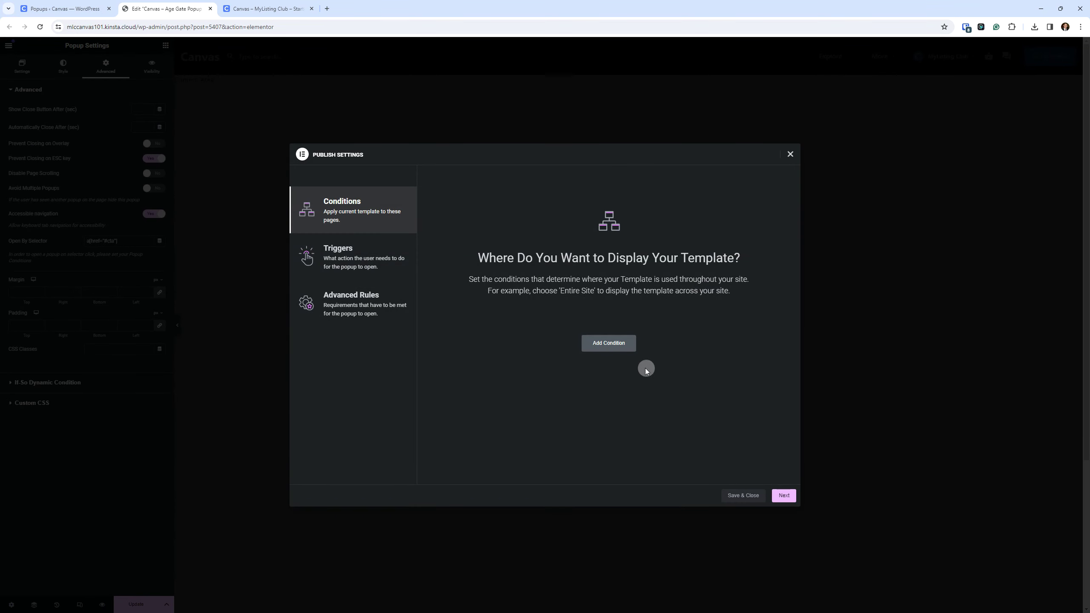
{"action": "left_click", "coordinate": [628, 352]}
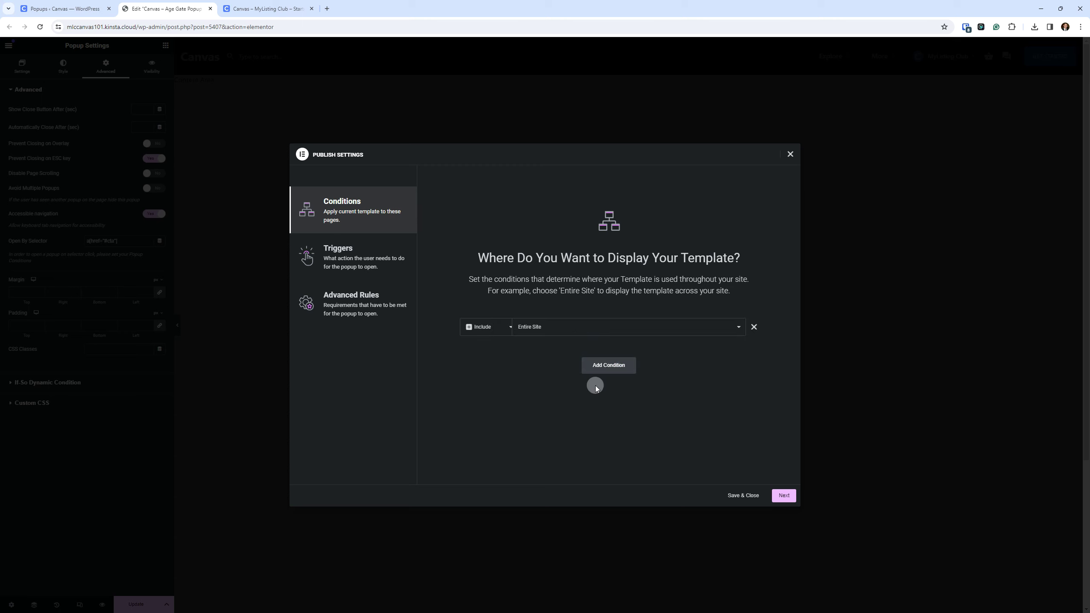
{"action": "left_click", "coordinate": [556, 329]}
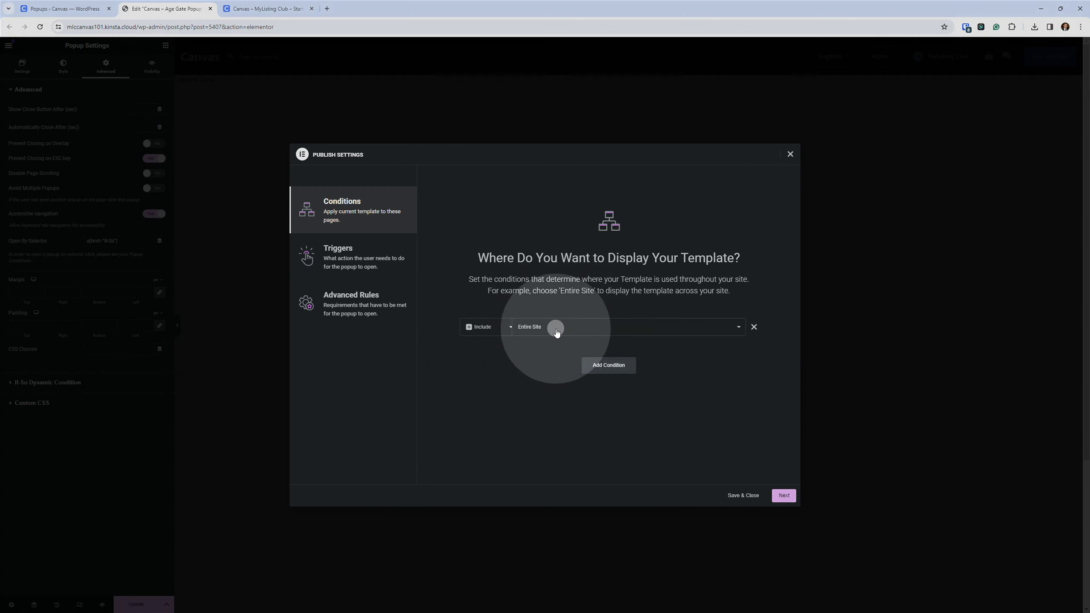
{"action": "left_click", "coordinate": [747, 495]}
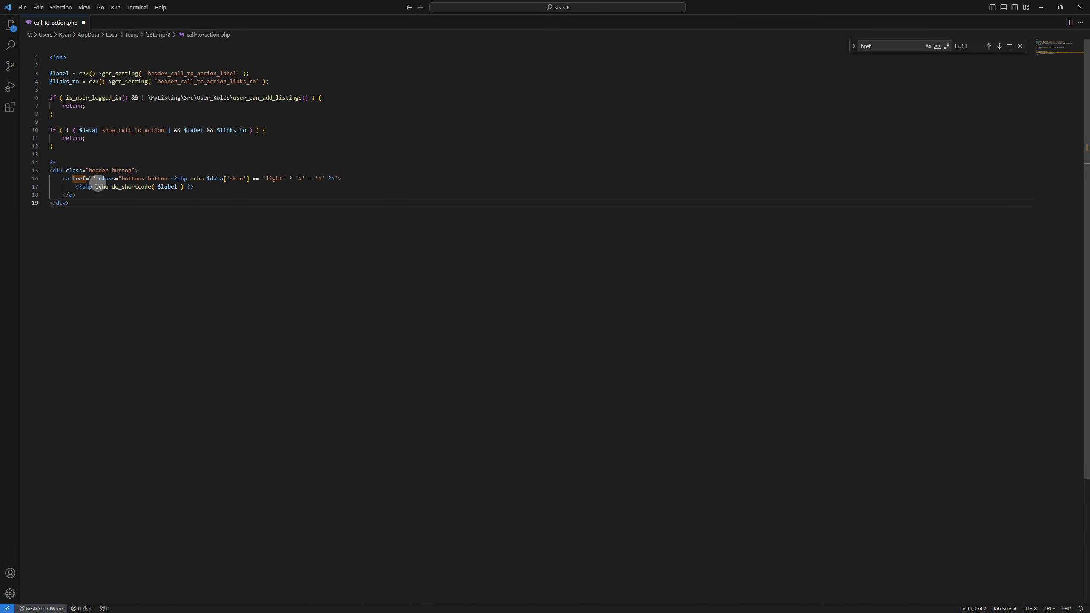
- Switch to call-to-action.php in Visual Studio Code, set the button link's empty href to #cta and save the file
{"action": "left_click", "coordinate": [92, 178]}
{"action": "type", "text": "#cta"}
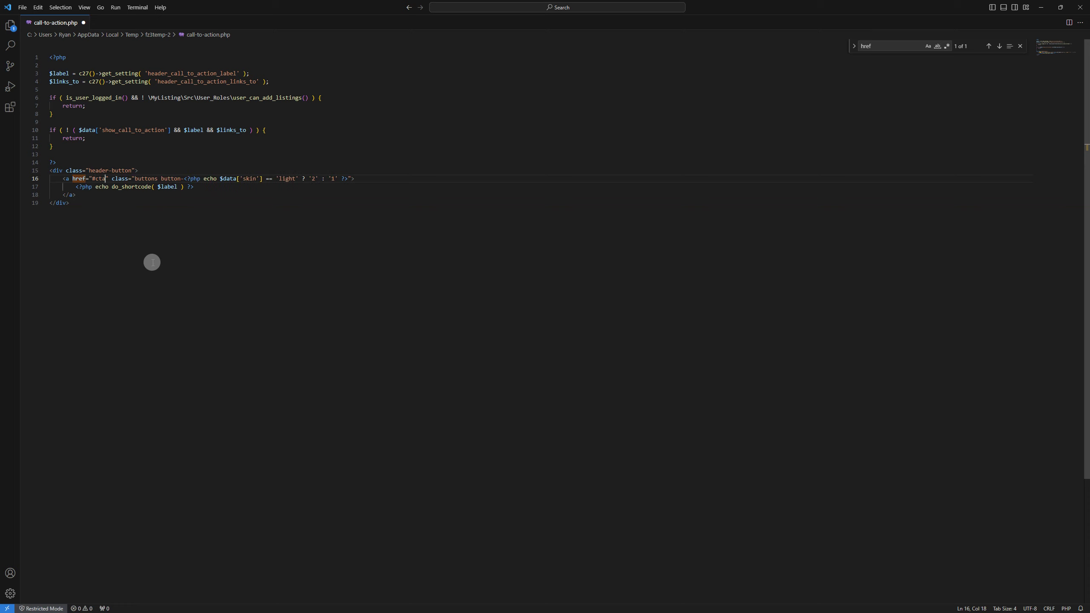
{"action": "left_click", "coordinate": [160, 268]}
{"action": "left_click", "coordinate": [23, 7]}
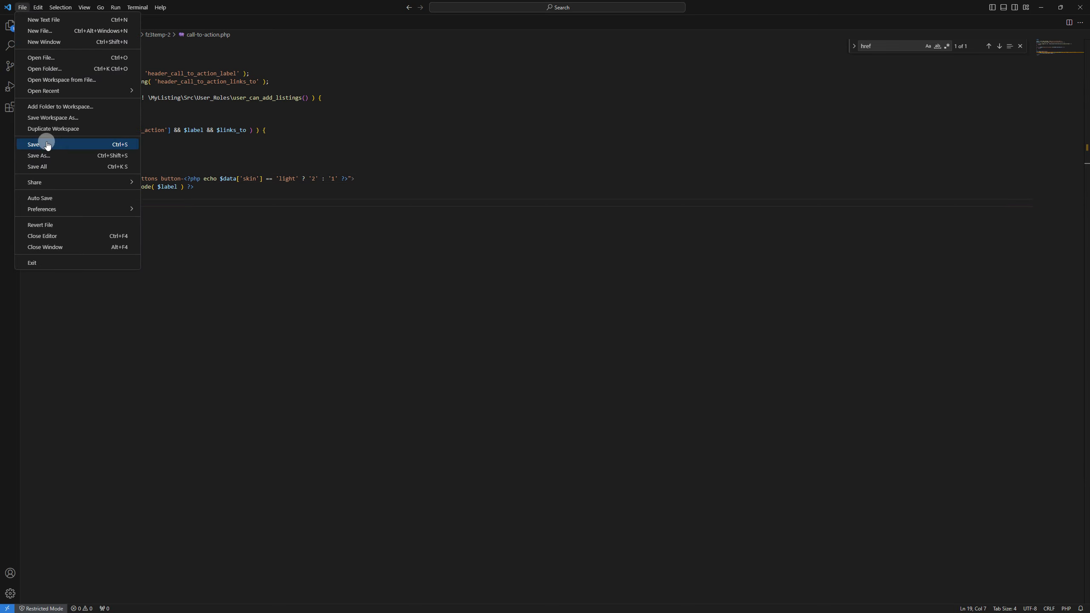
{"action": "left_click", "coordinate": [44, 141]}
- Switch to FileZilla and upload the changed call-to-action.php back to the child theme on the server
{"action": "left_click", "coordinate": [1041, 7]}
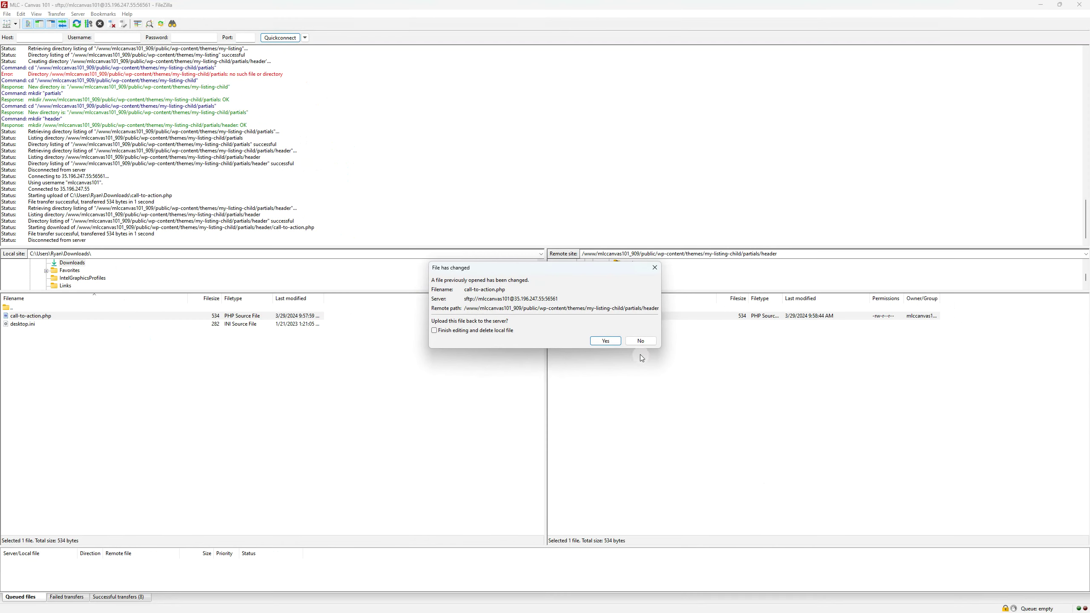
{"action": "left_click", "coordinate": [605, 340]}
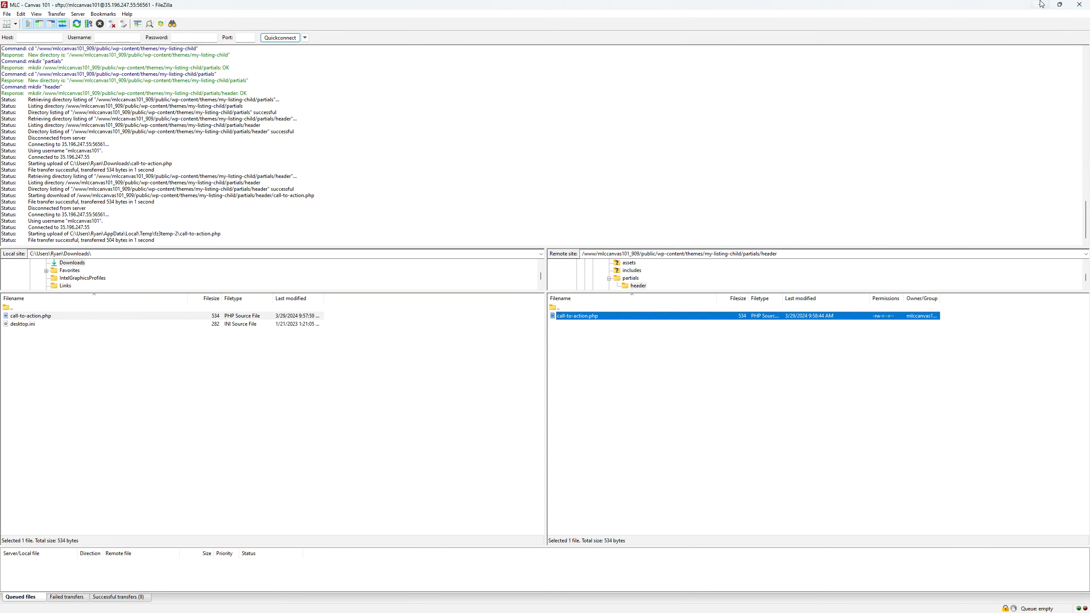
{"action": "left_click", "coordinate": [1042, 4]}
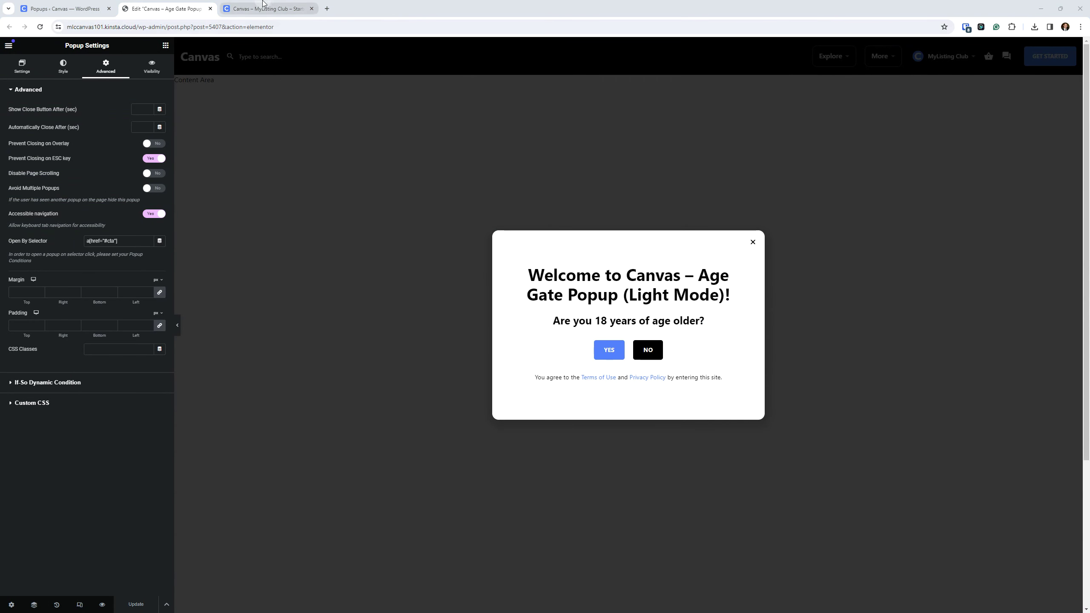
- Reload the Canvas homepage in the browser and test that the header's Get Started button opens the popup, closing it after each try
{"action": "left_click", "coordinate": [263, 5]}
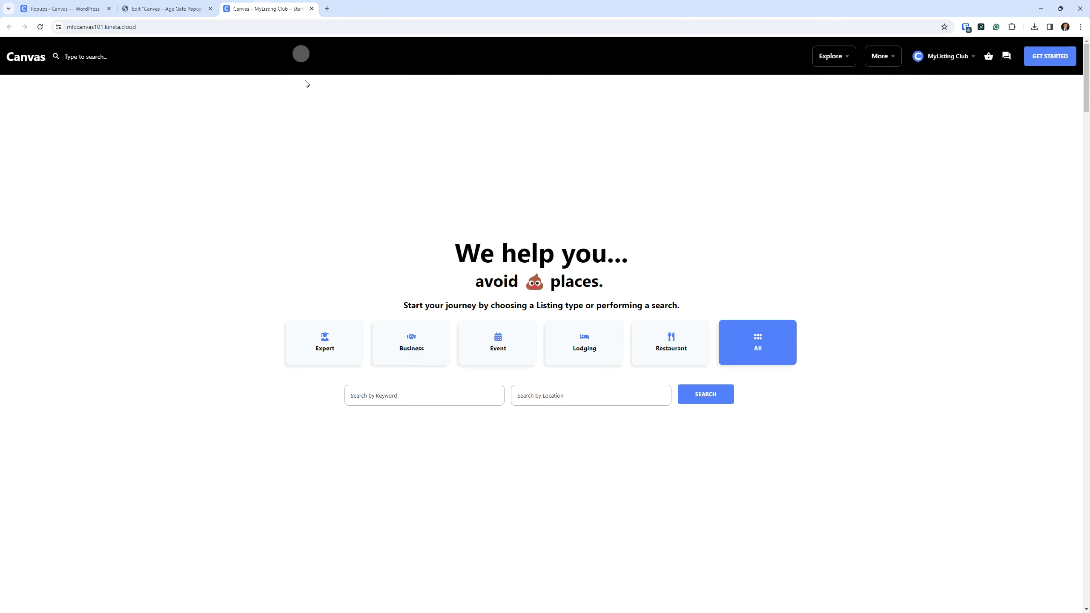
{"action": "left_click", "coordinate": [40, 27]}
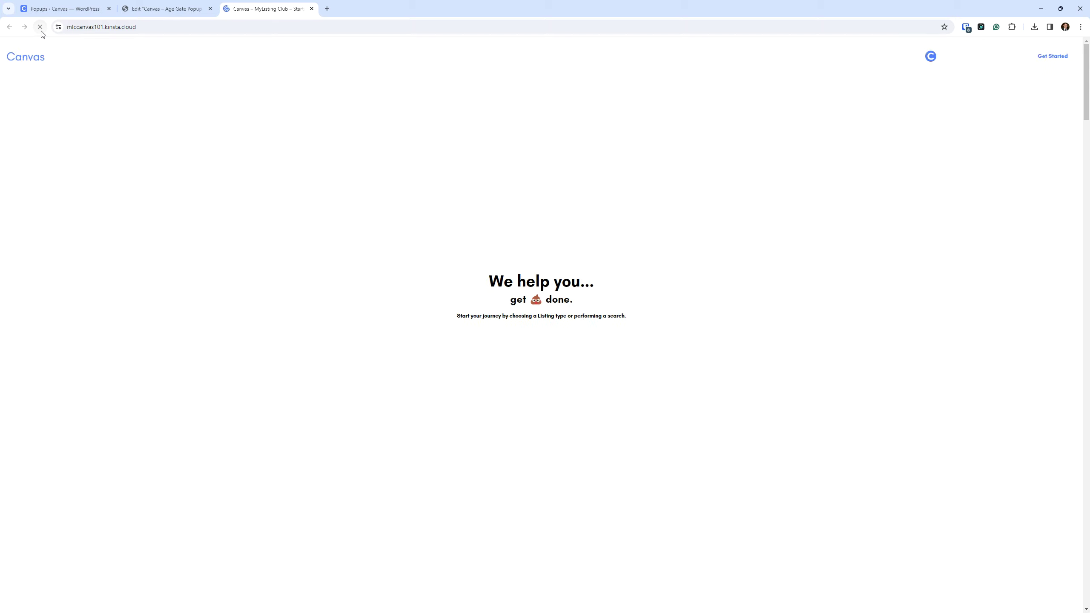
{"action": "left_click", "coordinate": [1040, 60]}
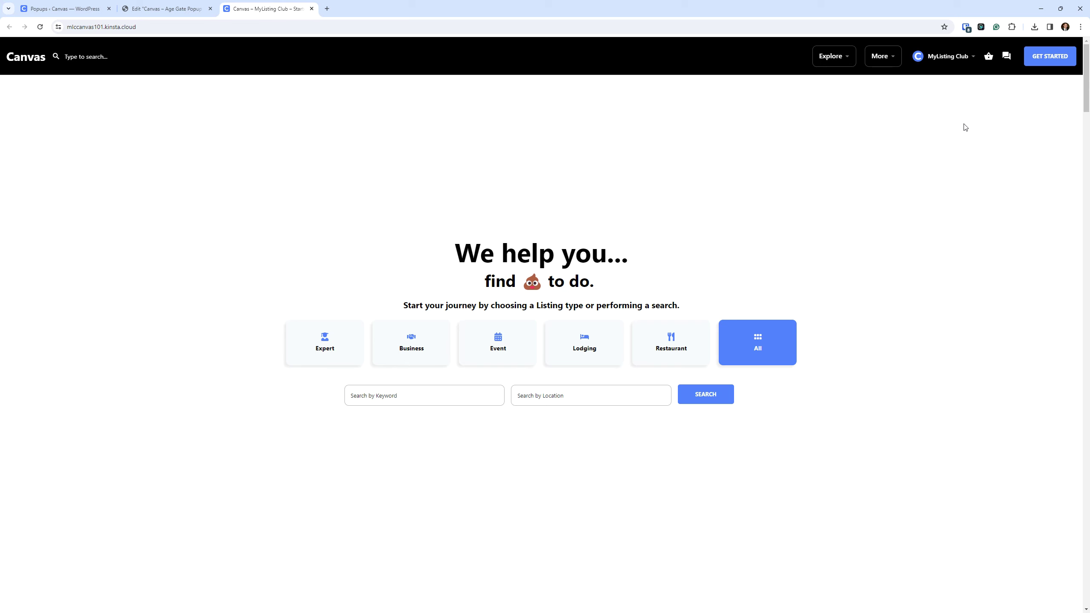
{"action": "left_click", "coordinate": [1043, 59]}
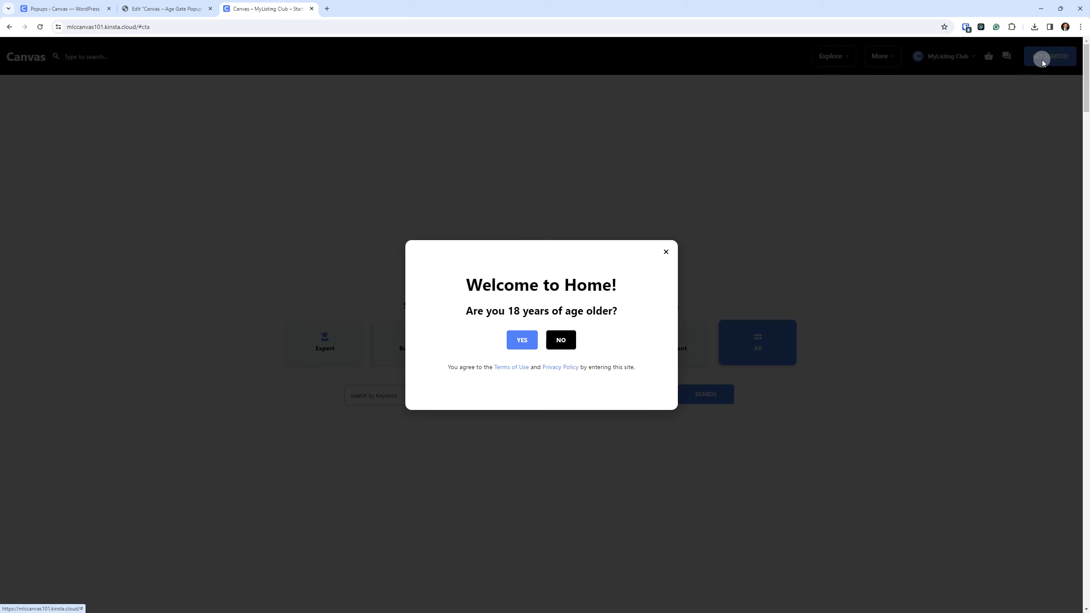
{"action": "left_click", "coordinate": [976, 283]}
{"action": "left_click", "coordinate": [1048, 58]}
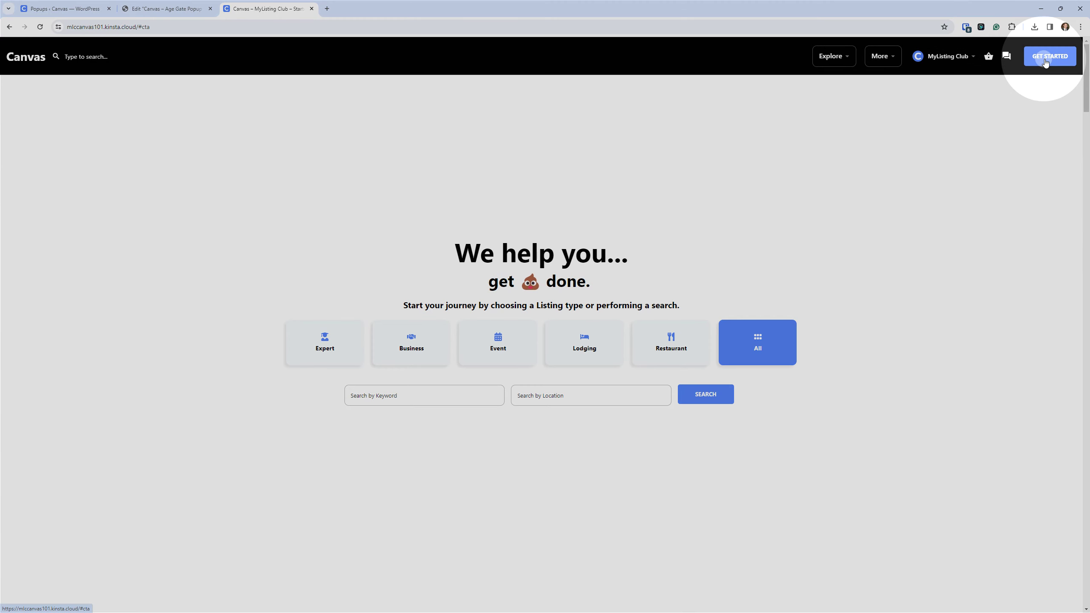
{"action": "left_click", "coordinate": [254, 178]}
- Return to the WordPress admin and open the Theme Options page of the Theme Tools
{"action": "left_click", "coordinate": [65, 8]}
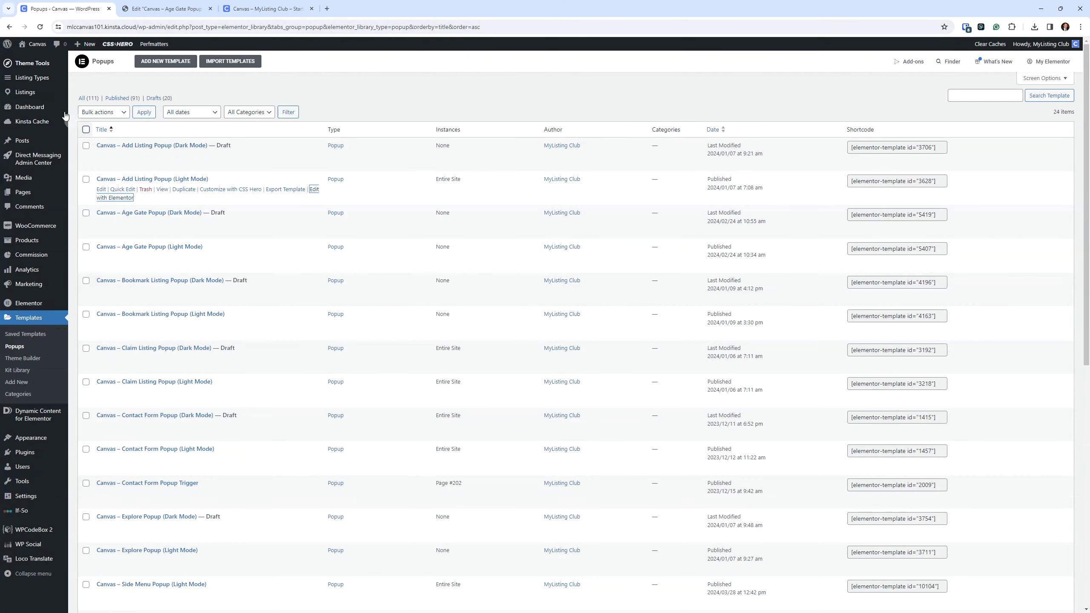
{"action": "mouse_move", "coordinate": [47, 65]}
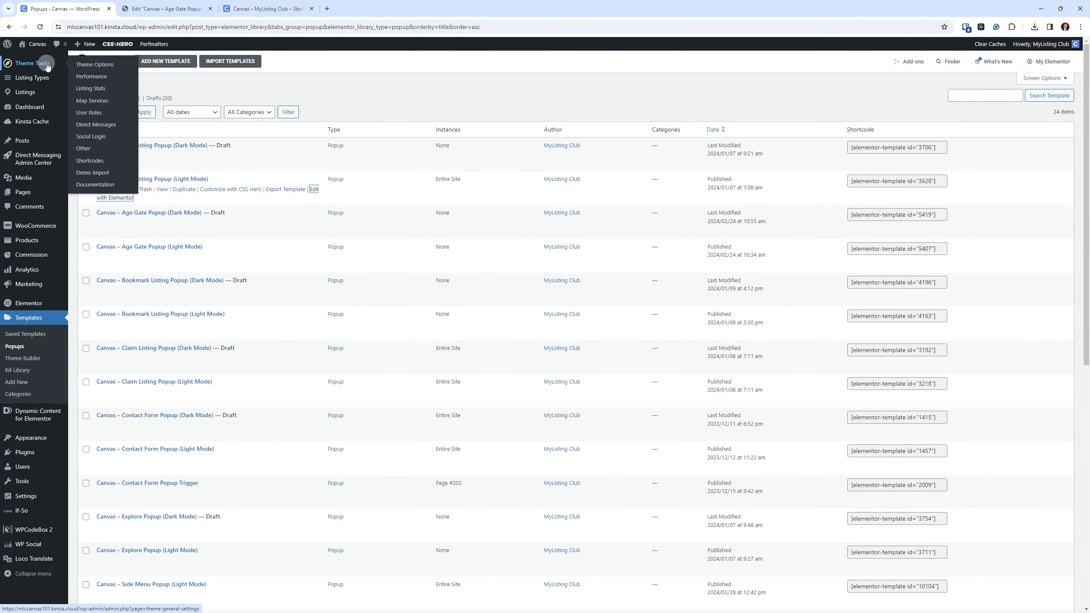
{"action": "left_click", "coordinate": [90, 66]}
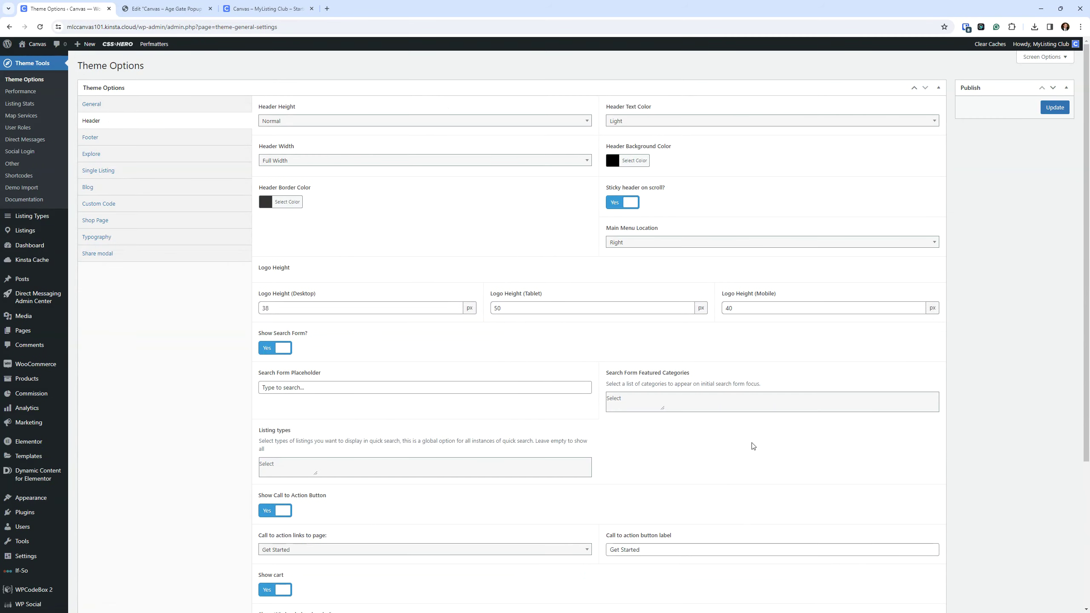
- Set the header's call to action button label to Subscribe and save the theme options
{"action": "scroll", "coordinate": [754, 445], "scroll_direction": "down", "scroll_amount": 5}
{"action": "left_click", "coordinate": [684, 352]}
{"action": "triple_click", "coordinate": [685, 350]}
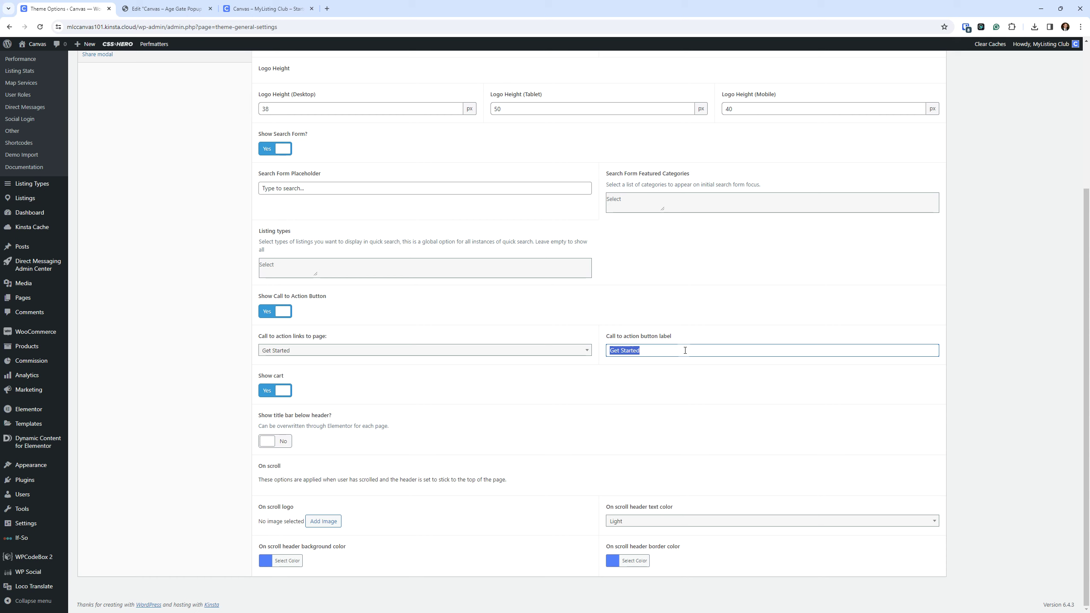
{"action": "type", "text": "Subscribe"}
{"action": "key", "text": "Return"}
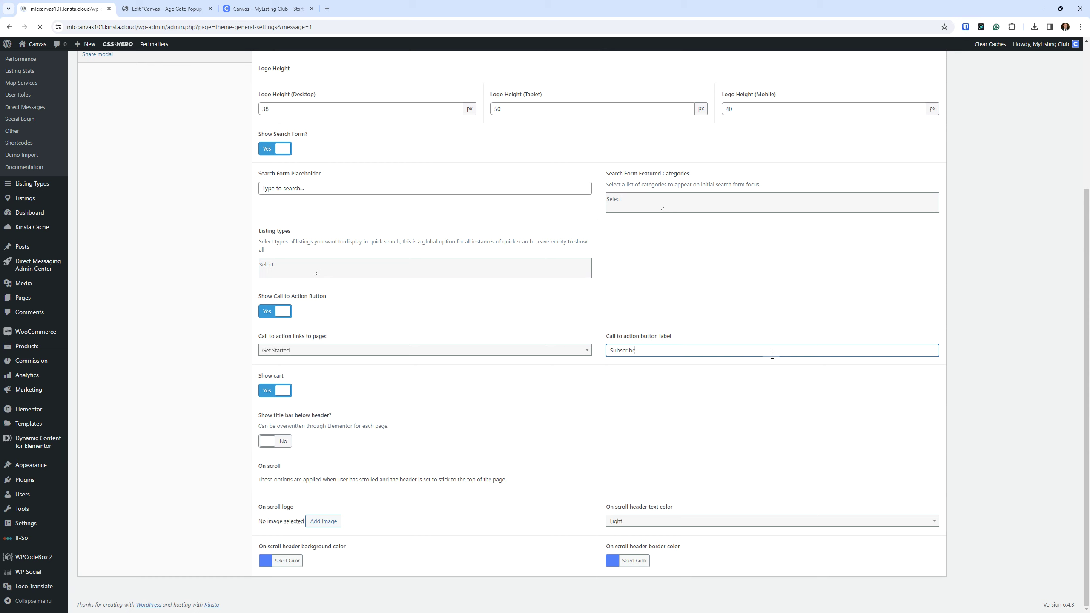
- Reload the Canvas homepage, test that the relabelled header button opens the popup, and close the popup
{"action": "left_click", "coordinate": [270, 15]}
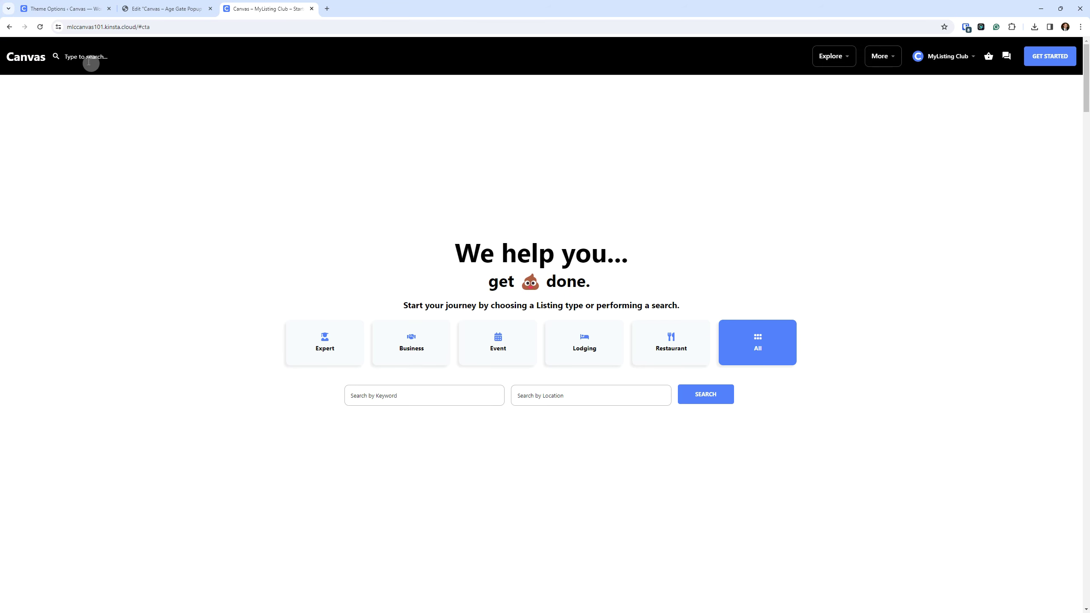
{"action": "left_click", "coordinate": [40, 27]}
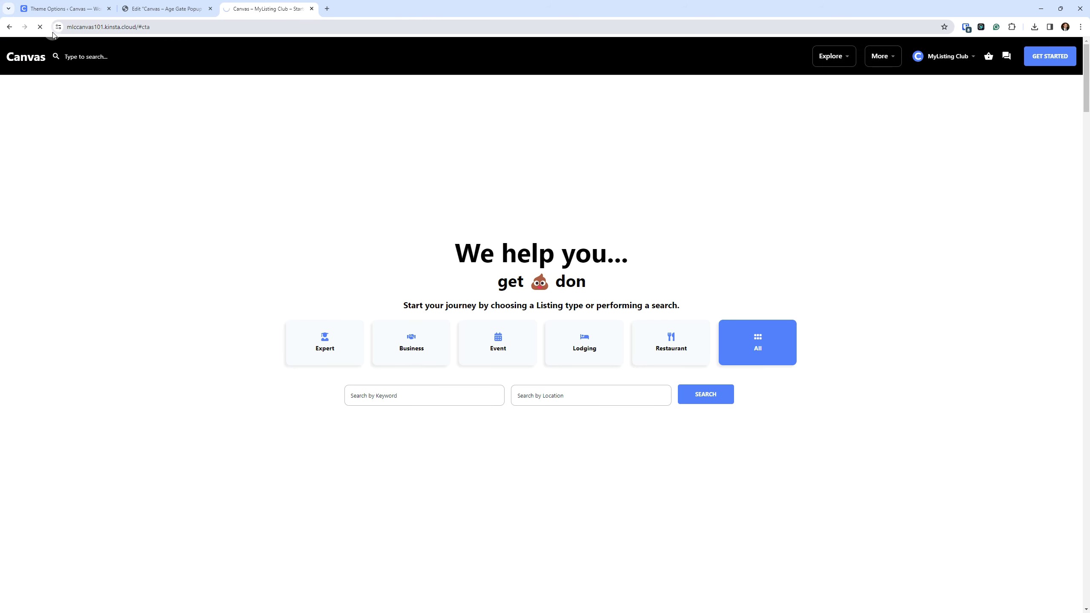
{"action": "left_click", "coordinate": [1052, 60]}
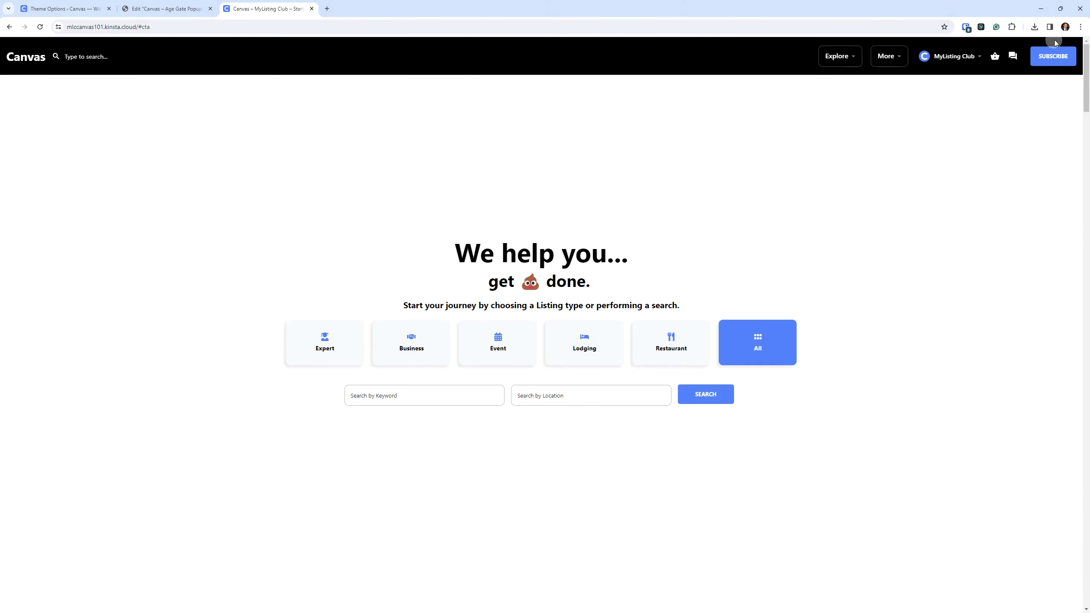
{"action": "left_click", "coordinate": [1055, 55]}
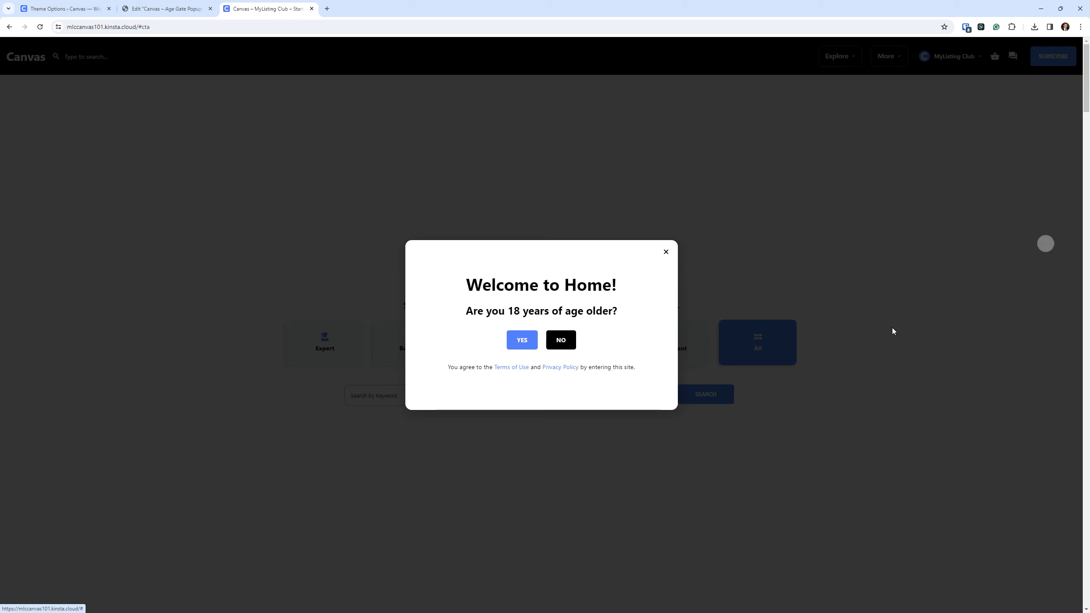
{"action": "left_click", "coordinate": [666, 253]}
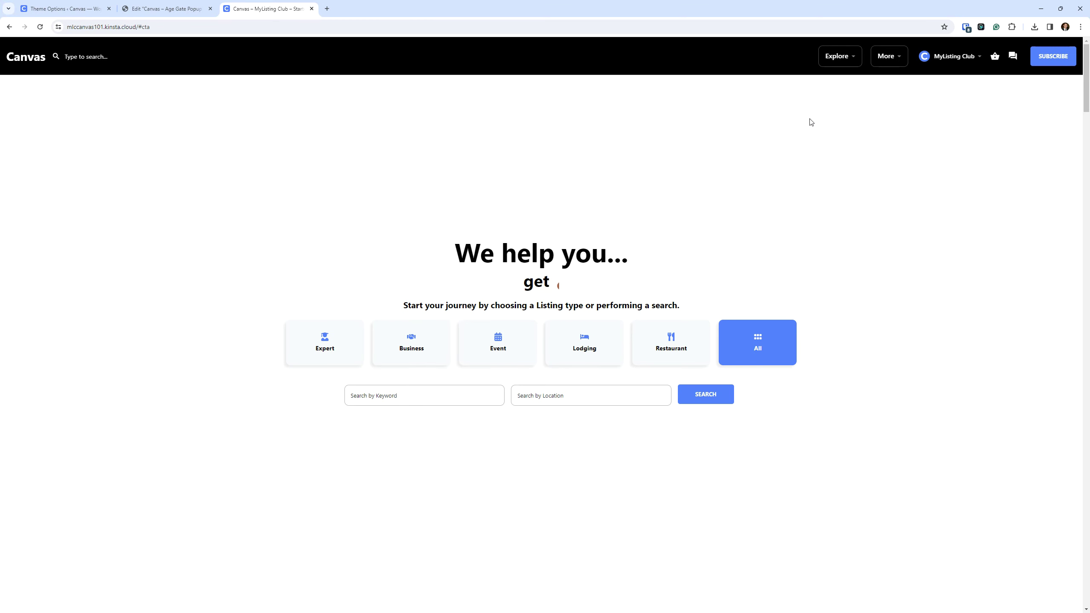
- Review the saved call to action settings in the Theme Options header section and return to the Canvas homepage
{"action": "left_click", "coordinate": [63, 3]}
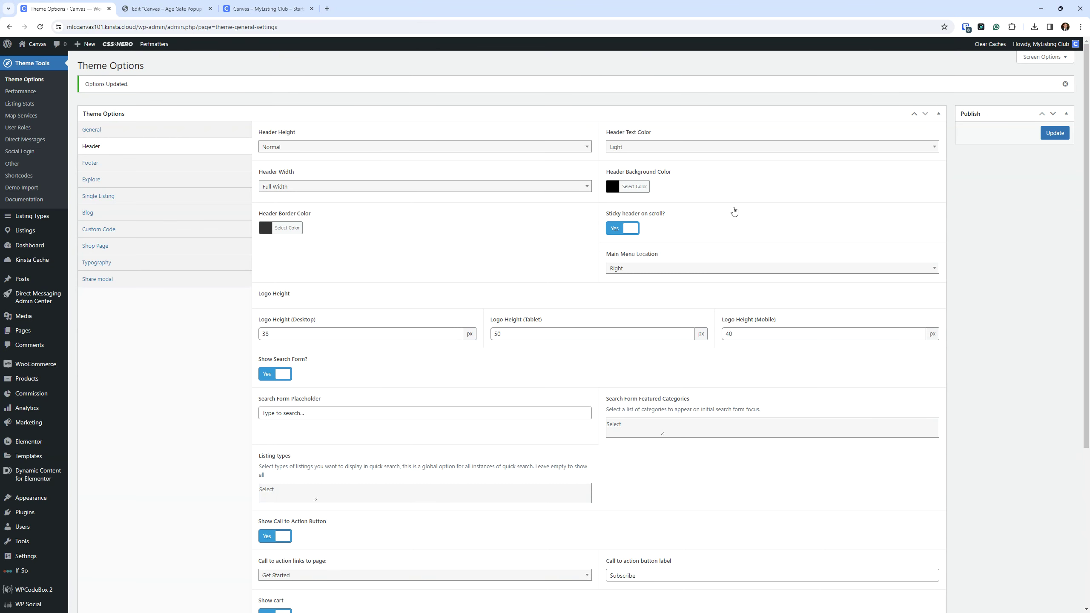
{"action": "scroll", "coordinate": [553, 296], "scroll_direction": "down", "scroll_amount": 5}
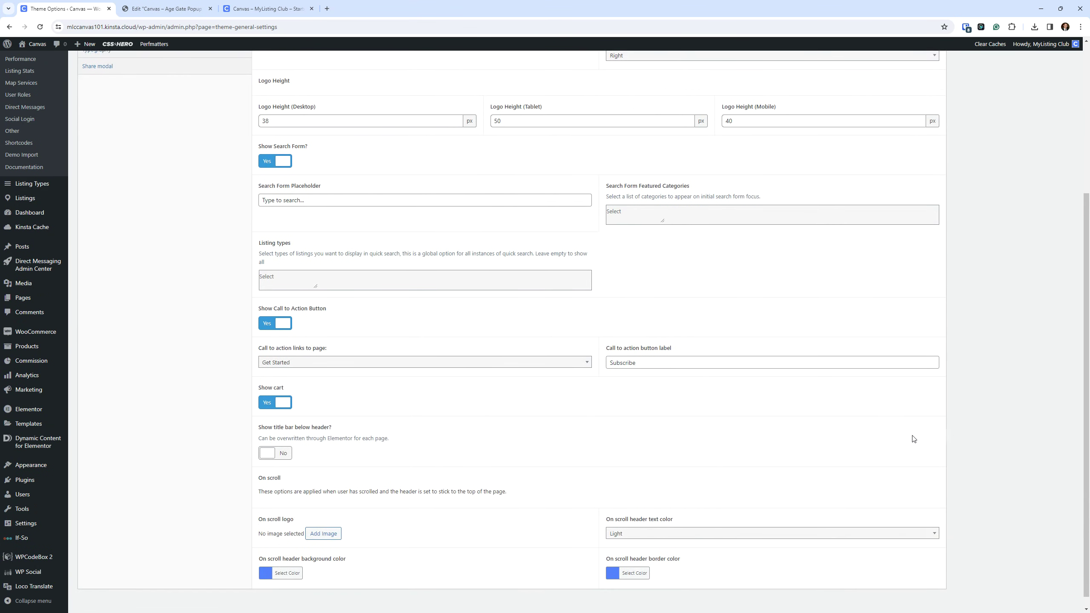
{"action": "scroll", "coordinate": [698, 429], "scroll_direction": "up", "scroll_amount": 5}
{"action": "left_click", "coordinate": [258, 9]}
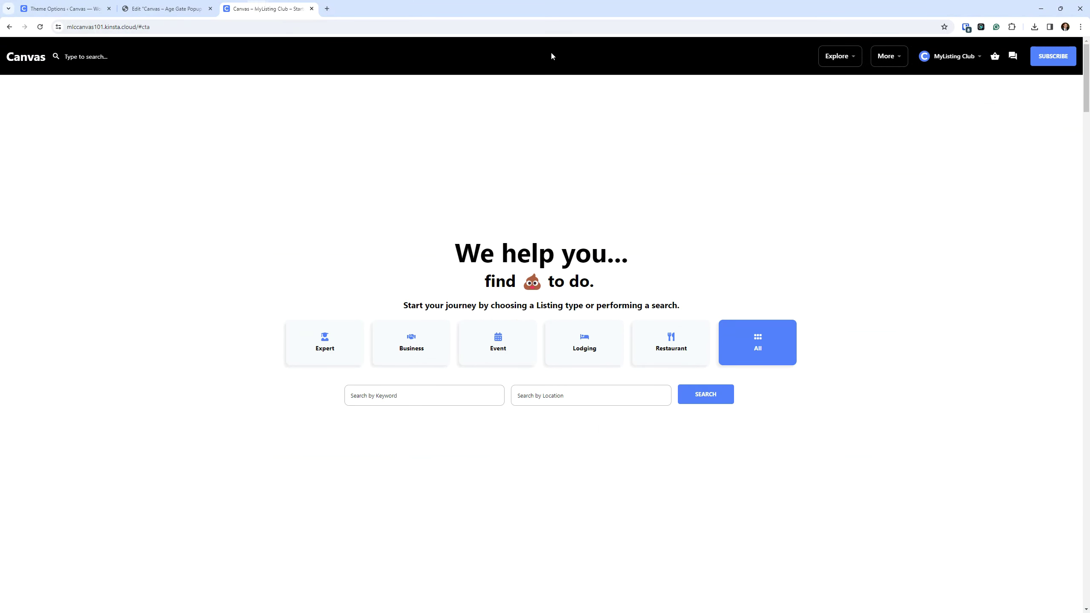